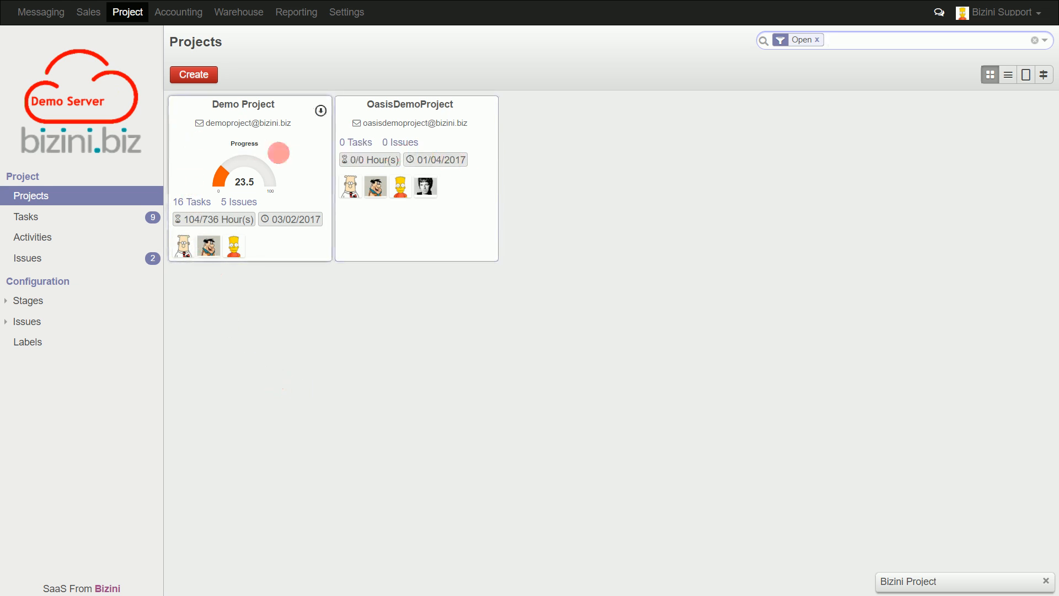
Step: Create a task named "New Office Design" in Demo Project and put it in the Design stage
{"action": "left_click", "coordinate": [201, 201]}
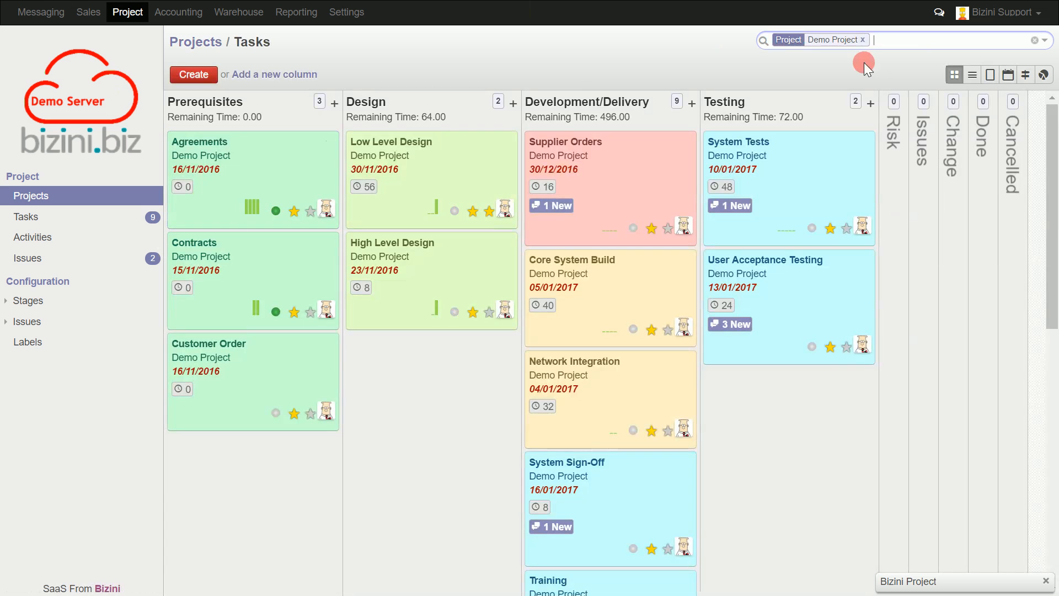
{"action": "left_click", "coordinate": [195, 76]}
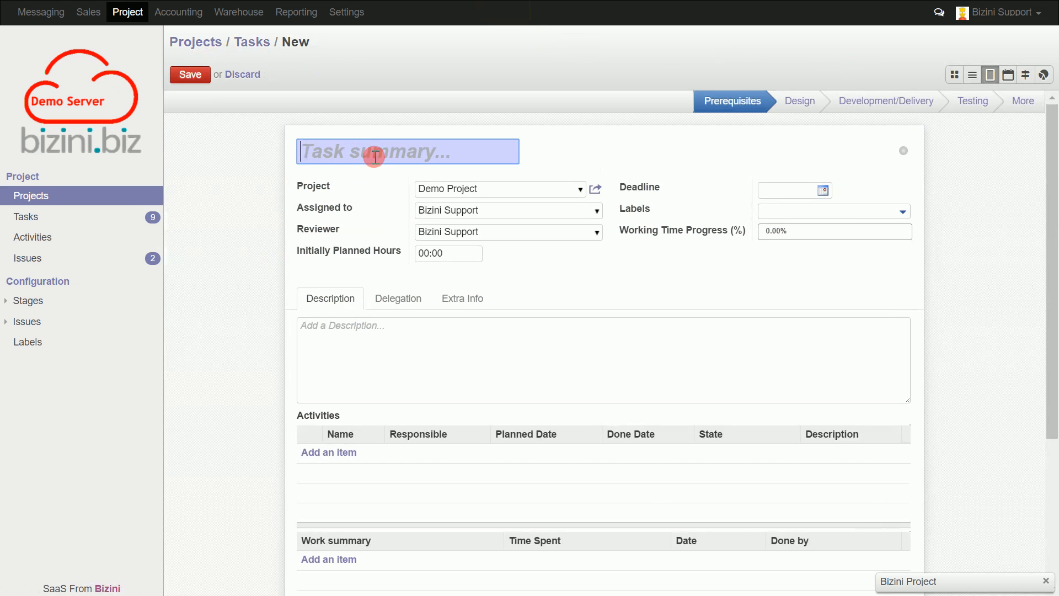
{"action": "type", "text": "New"}
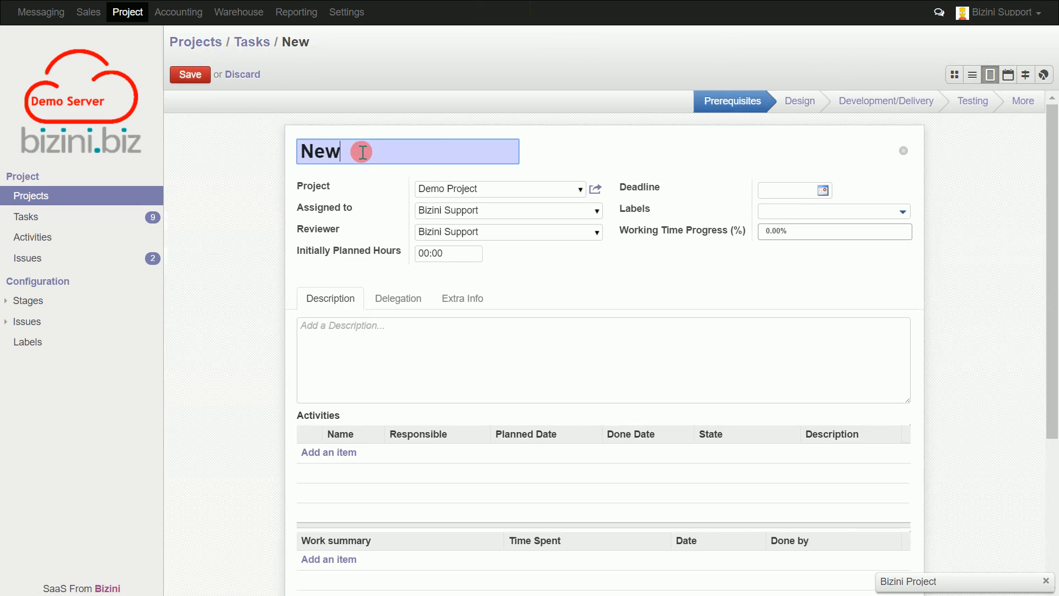
{"action": "type", "text": " Office "}
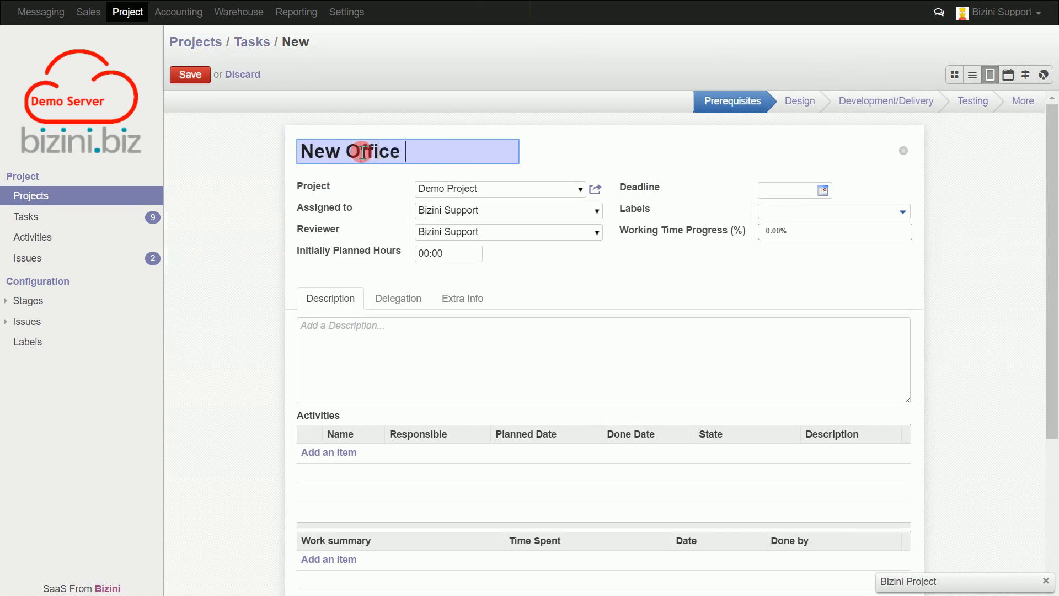
{"action": "type", "text": "Design"}
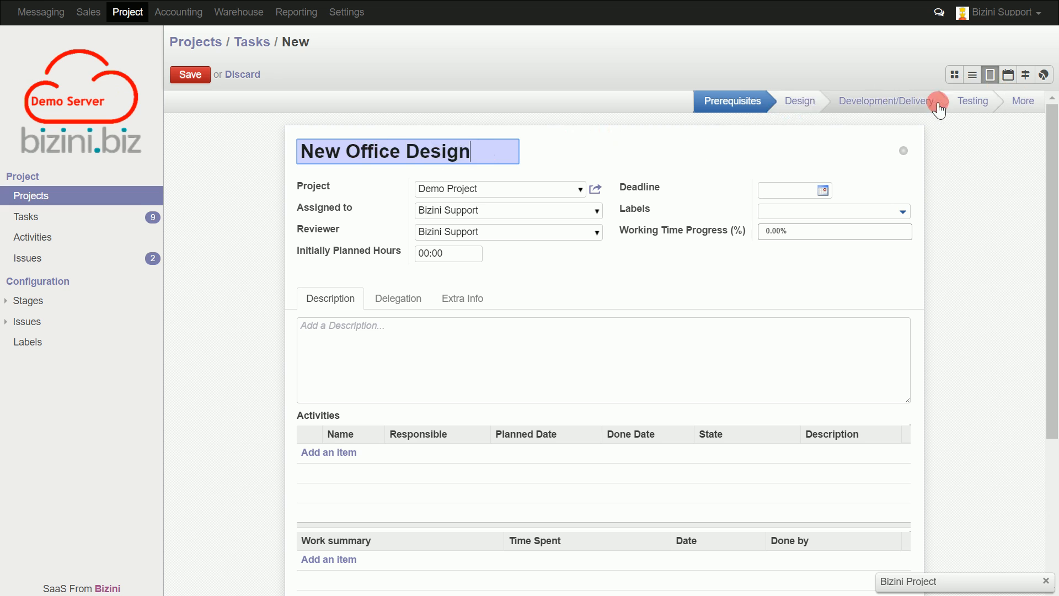
{"action": "left_click", "coordinate": [802, 105]}
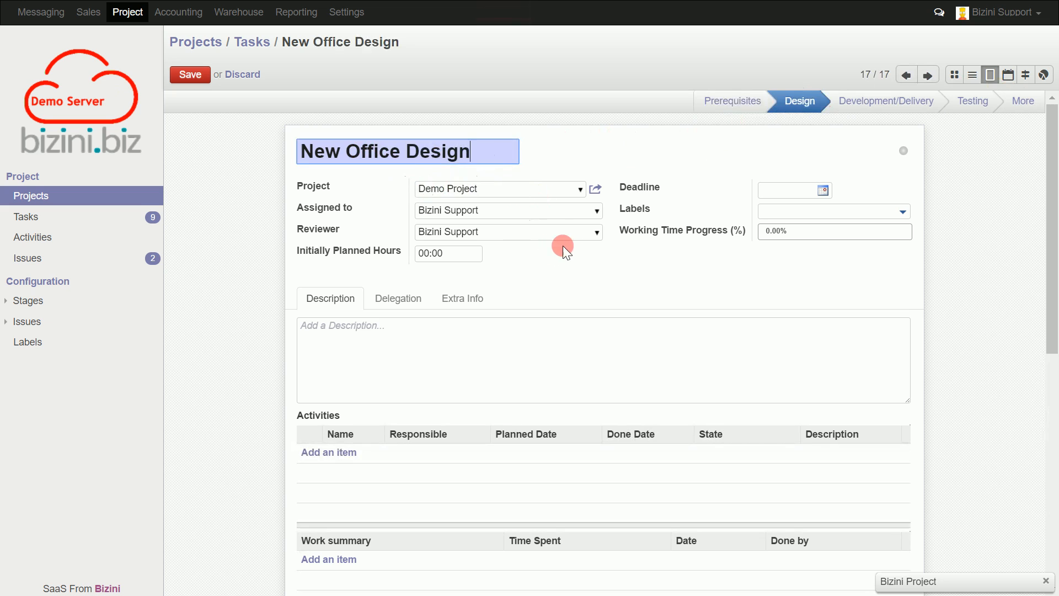
Step: Assign the New Office Design task to Bizini Project and set its initially planned hours to 56:00
{"action": "left_click", "coordinate": [596, 213]}
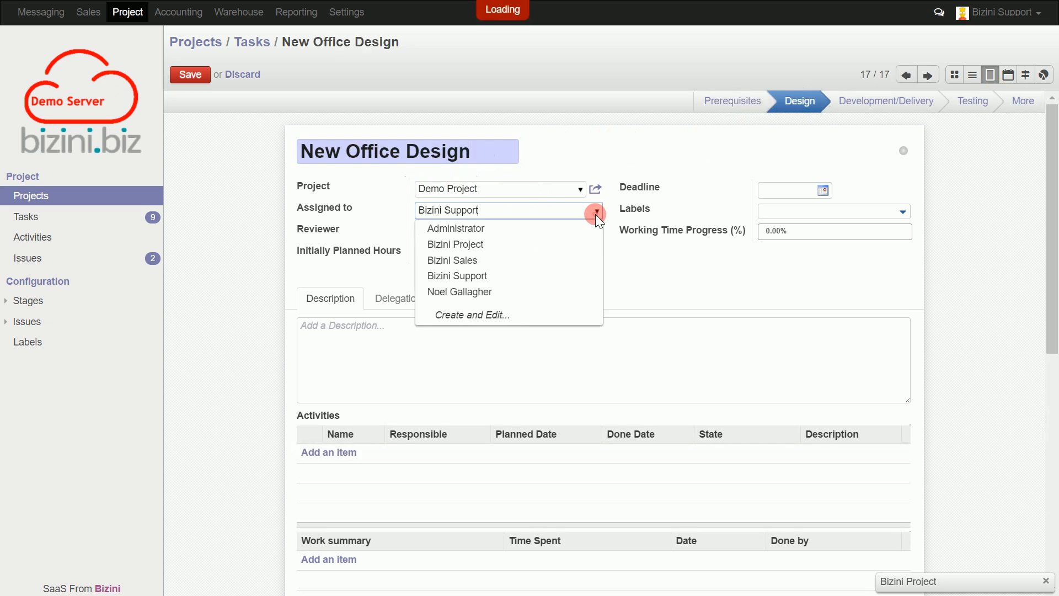
{"action": "left_click", "coordinate": [514, 246]}
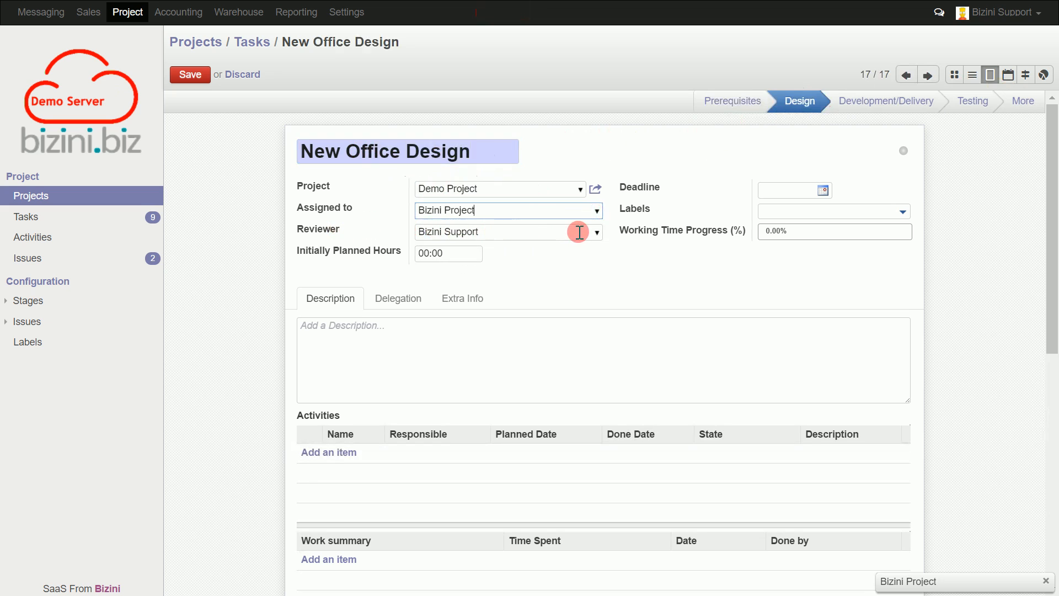
{"action": "left_click", "coordinate": [422, 254]}
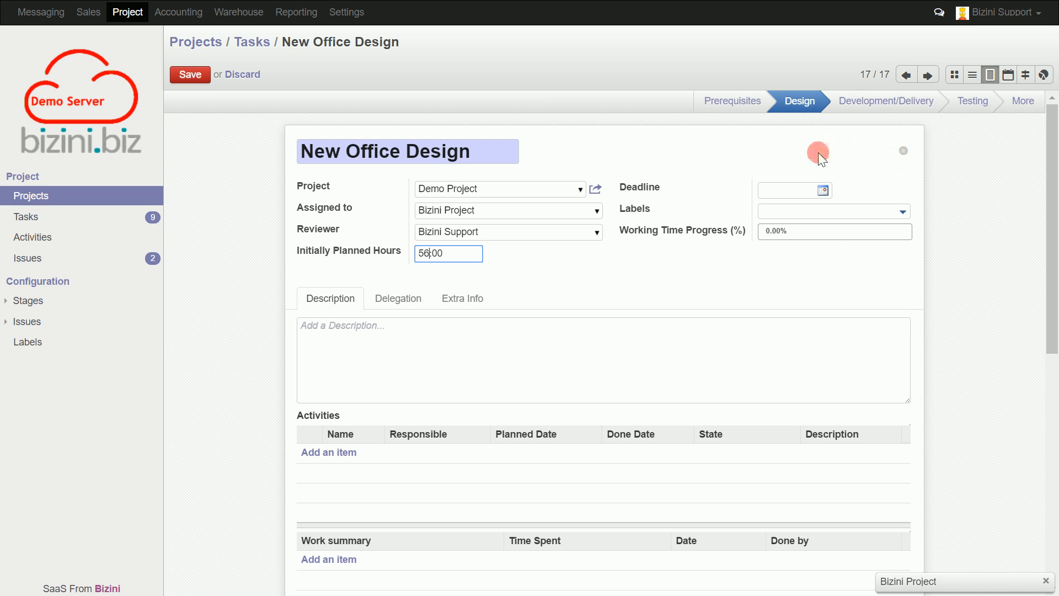
Step: Set the task's deadline to 23/12/2016 and add the New Office label
{"action": "left_click", "coordinate": [825, 190]}
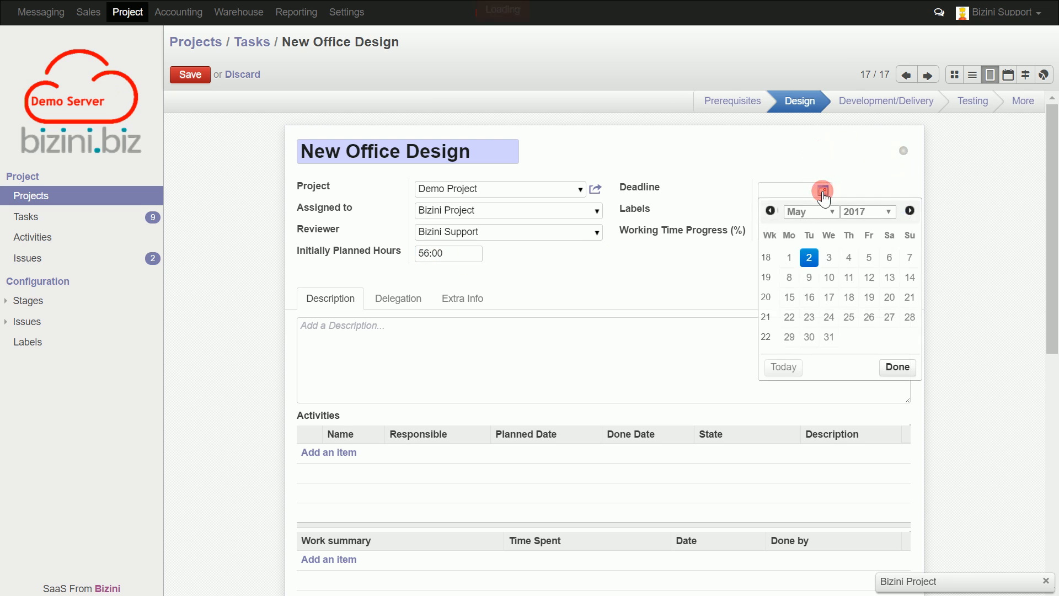
{"action": "left_click", "coordinate": [770, 211]}
{"action": "left_click", "coordinate": [770, 211]}
{"action": "left_click", "coordinate": [769, 211]}
{"action": "left_click", "coordinate": [770, 211]}
{"action": "left_click", "coordinate": [770, 211]}
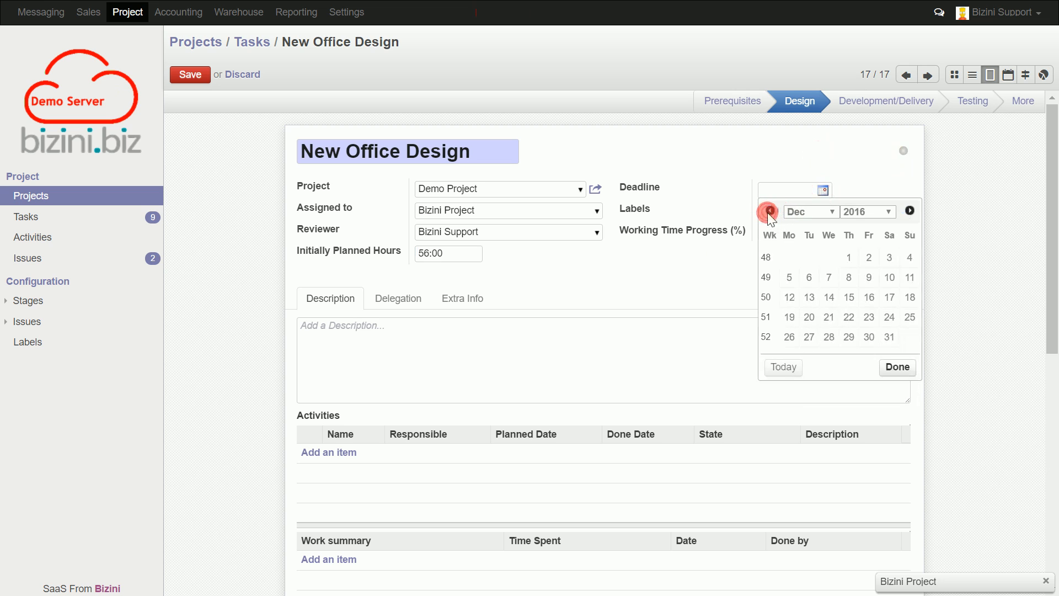
{"action": "left_click", "coordinate": [869, 316]}
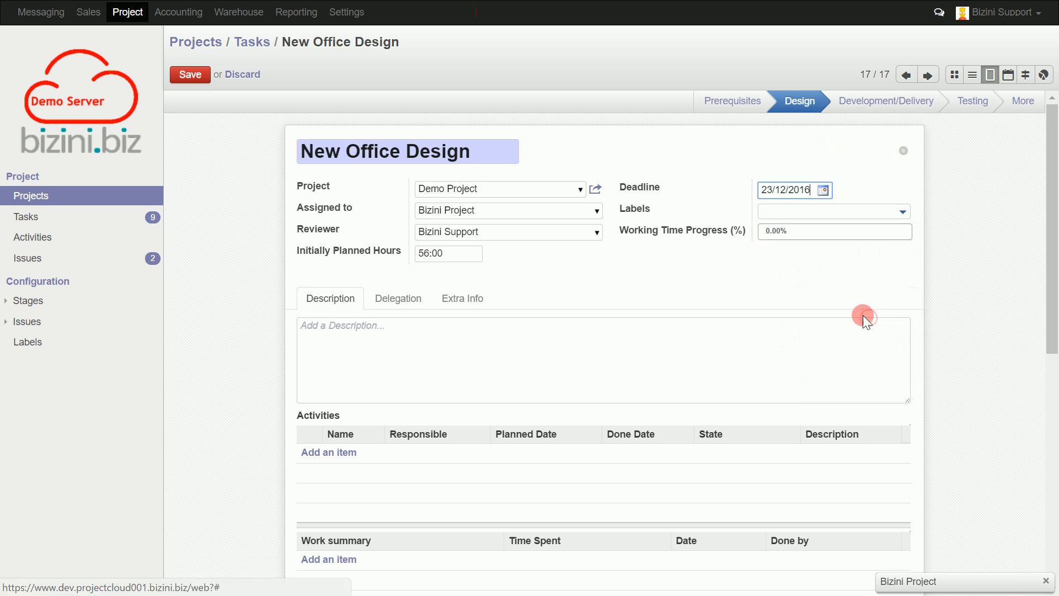
{"action": "left_click", "coordinate": [904, 214]}
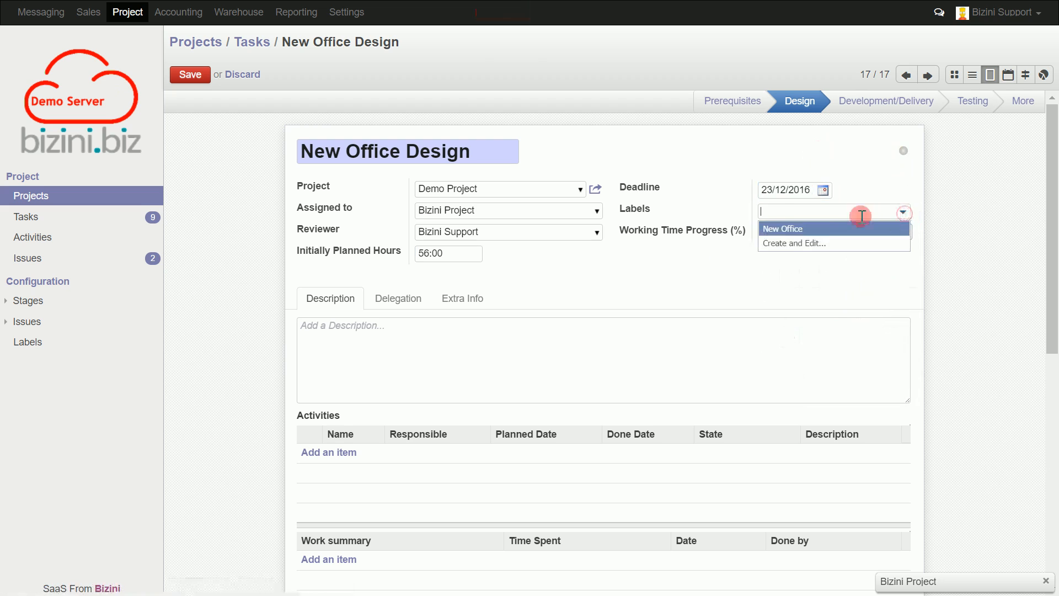
{"action": "left_click", "coordinate": [788, 236]}
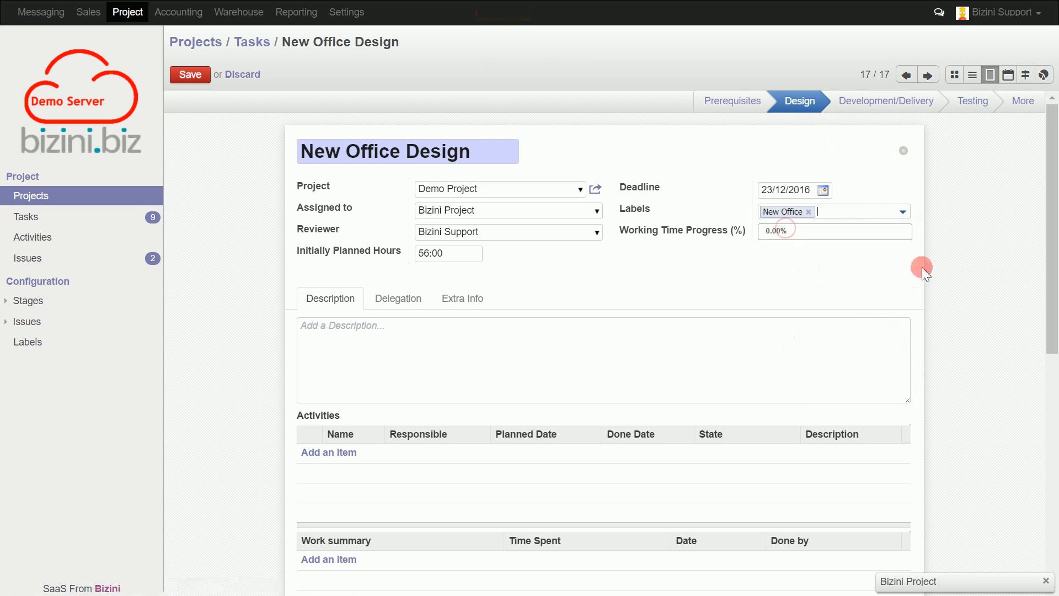
{"action": "left_click", "coordinate": [903, 214]}
{"action": "left_click", "coordinate": [807, 230]}
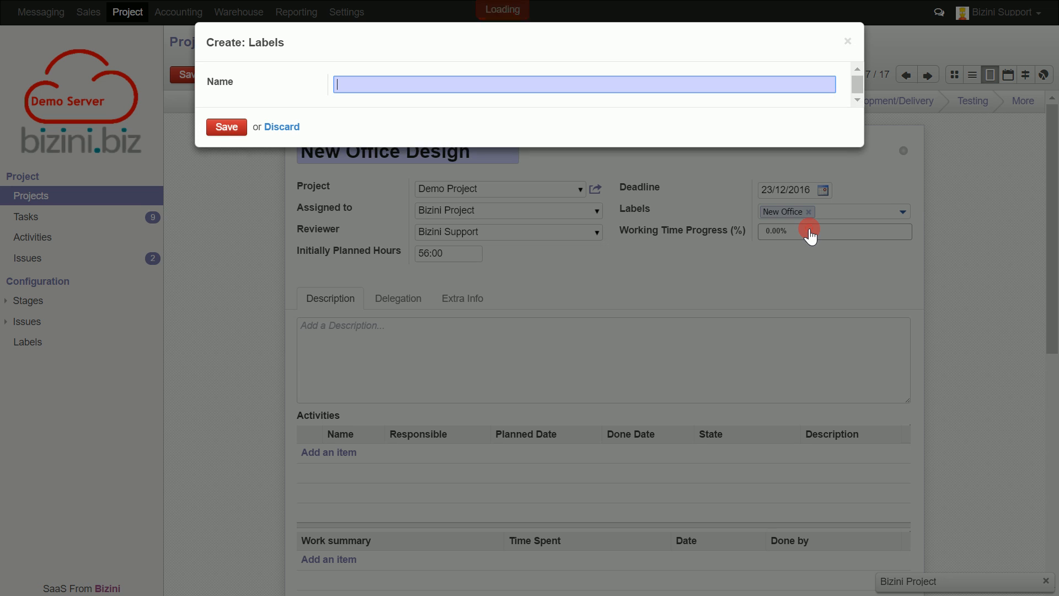
{"action": "left_click", "coordinate": [281, 128]}
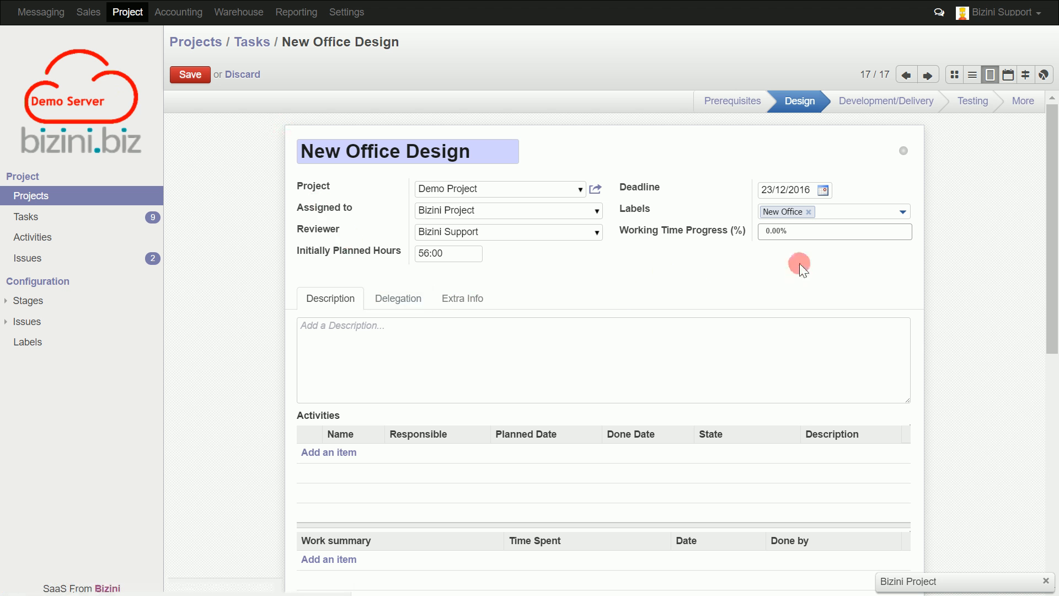
Step: Enter "Add the new office to the design" as the task description
{"action": "scroll", "coordinate": [625, 290], "scroll_direction": "down", "scroll_amount": 5}
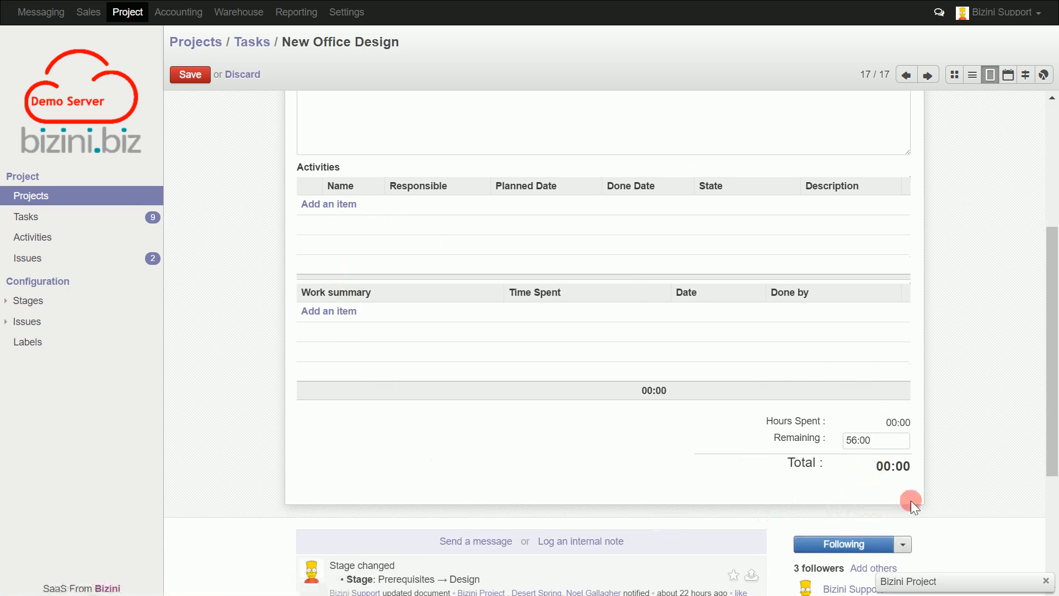
{"action": "scroll", "coordinate": [738, 412], "scroll_direction": "up", "scroll_amount": 5}
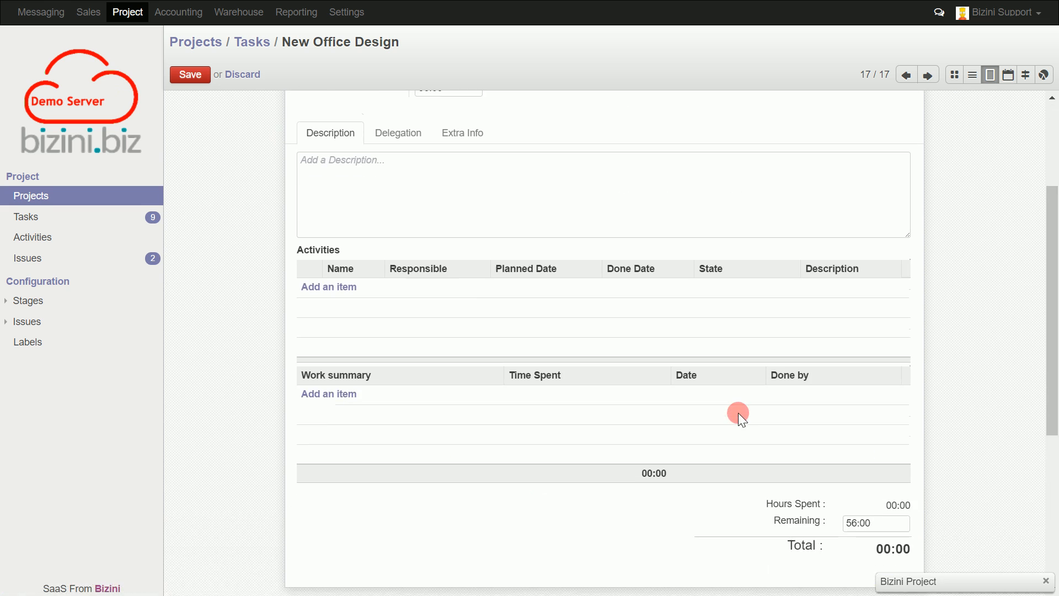
{"action": "left_click", "coordinate": [386, 327]}
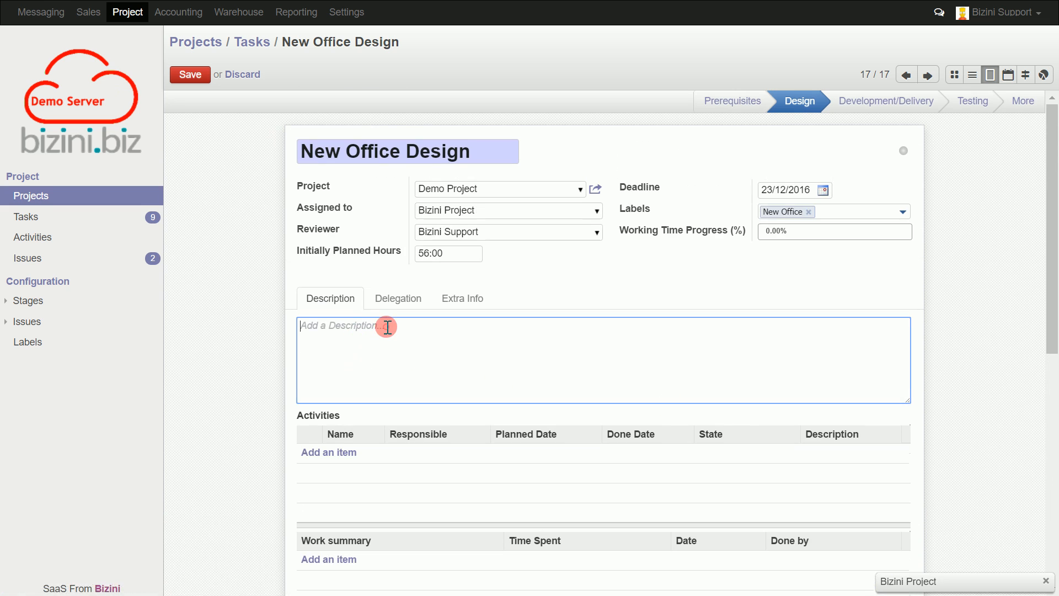
{"action": "type", "text": "A"}
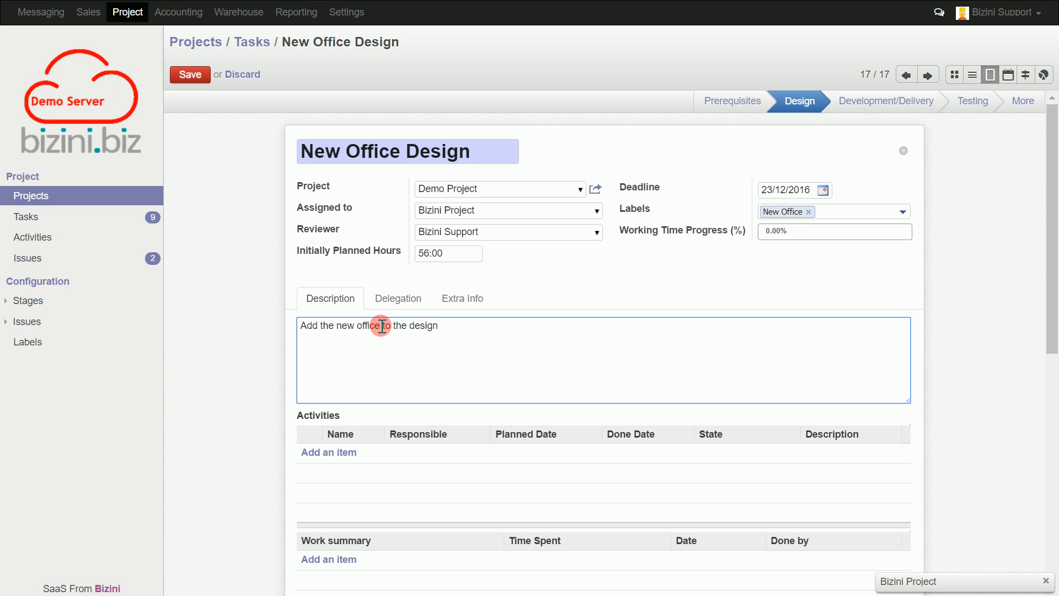
Step: Add an activity named "Author HLD" to the task with Bizini Project as the responsible user
{"action": "scroll", "coordinate": [381, 325], "scroll_direction": "down", "scroll_amount": 3}
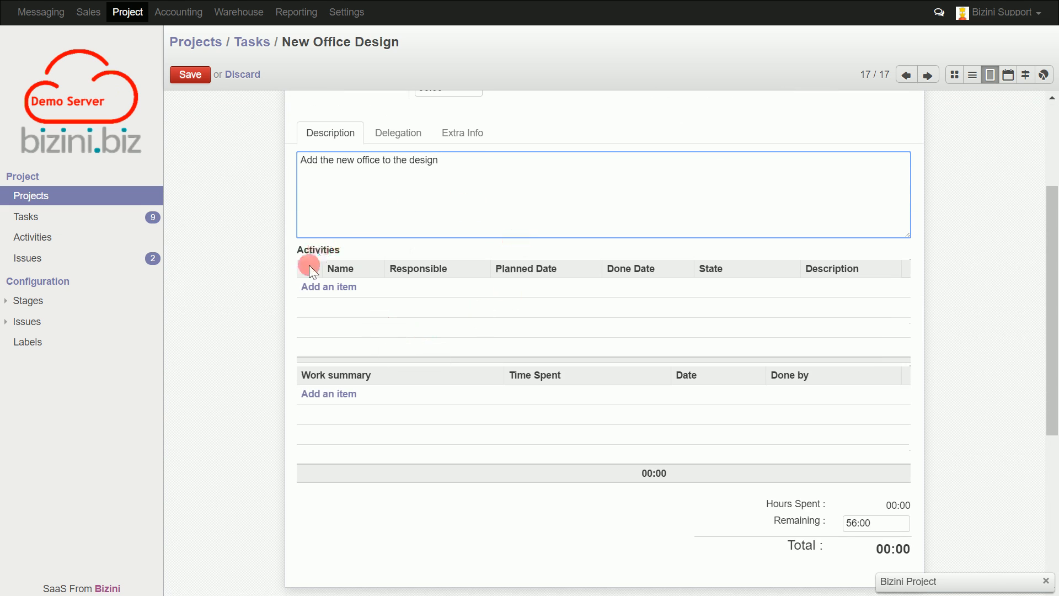
{"action": "left_click", "coordinate": [318, 286]}
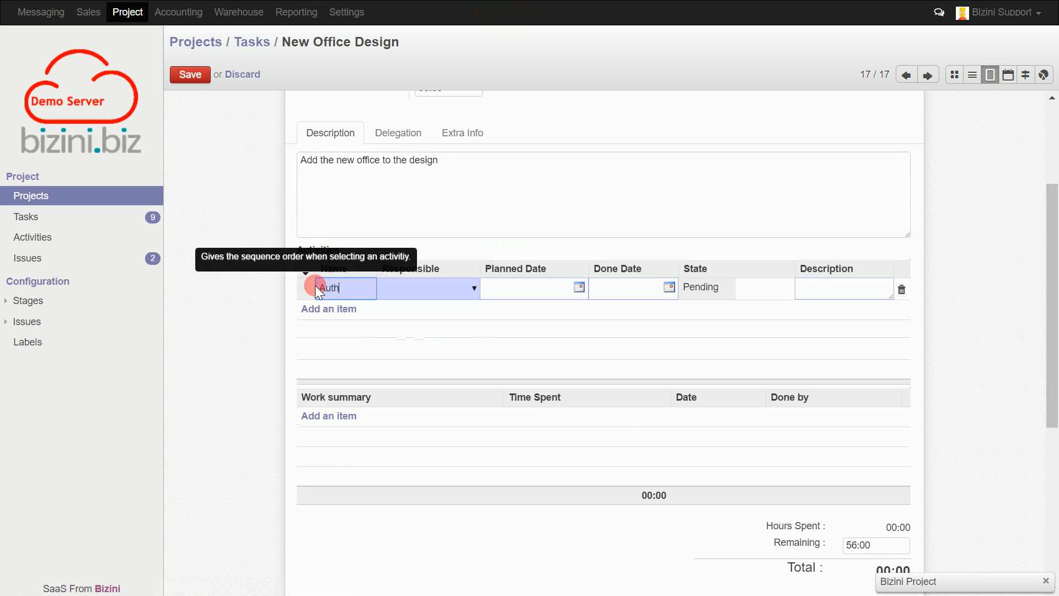
{"action": "type", "text": "Author HLD"}
{"action": "left_click", "coordinate": [474, 288]}
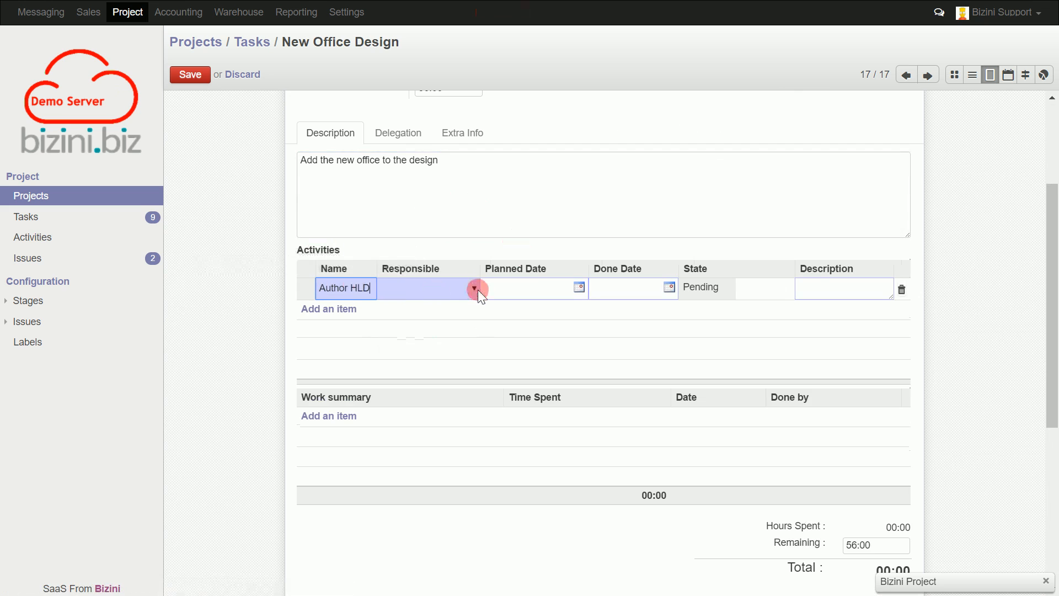
{"action": "left_click", "coordinate": [447, 327]}
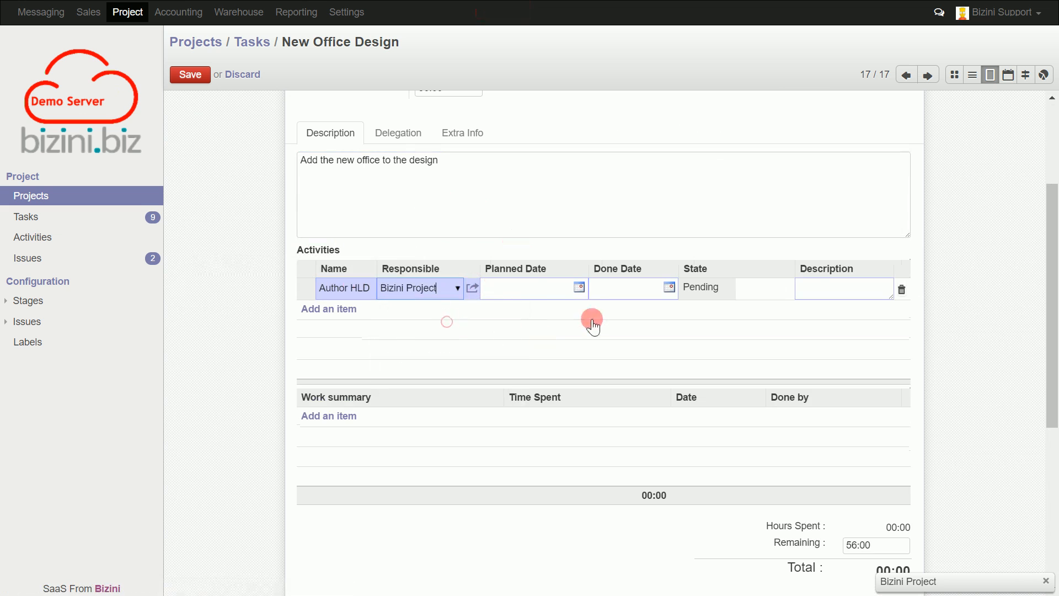
Step: Set the Author HLD activity's planned date to 05/12/2016 at 08:00
{"action": "left_click", "coordinate": [579, 287]}
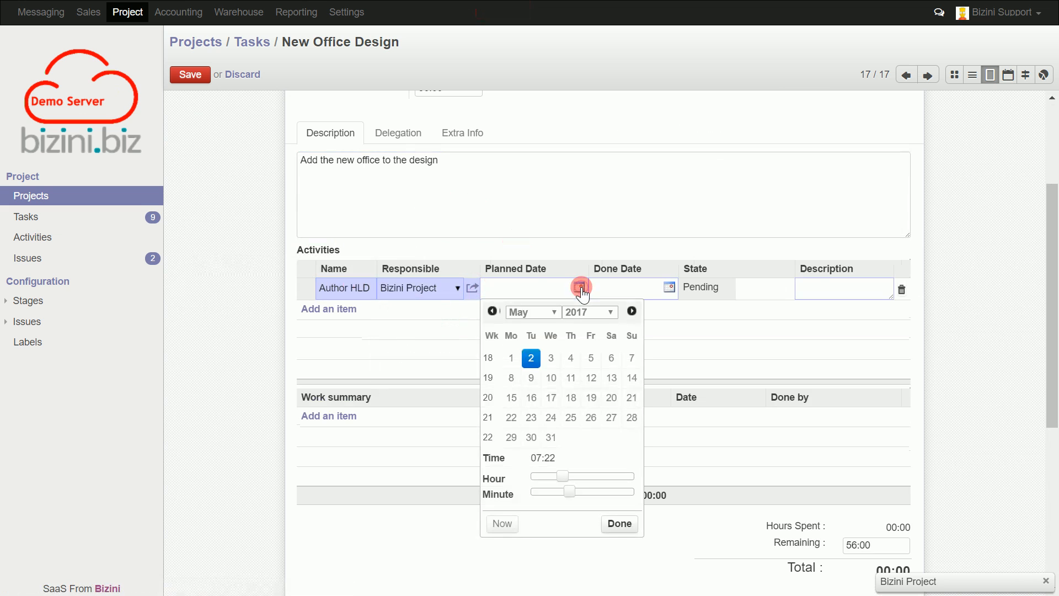
{"action": "left_click", "coordinate": [494, 312]}
{"action": "left_click", "coordinate": [493, 312]}
{"action": "left_click", "coordinate": [493, 312]}
{"action": "left_click", "coordinate": [493, 312]}
{"action": "left_click", "coordinate": [494, 312]}
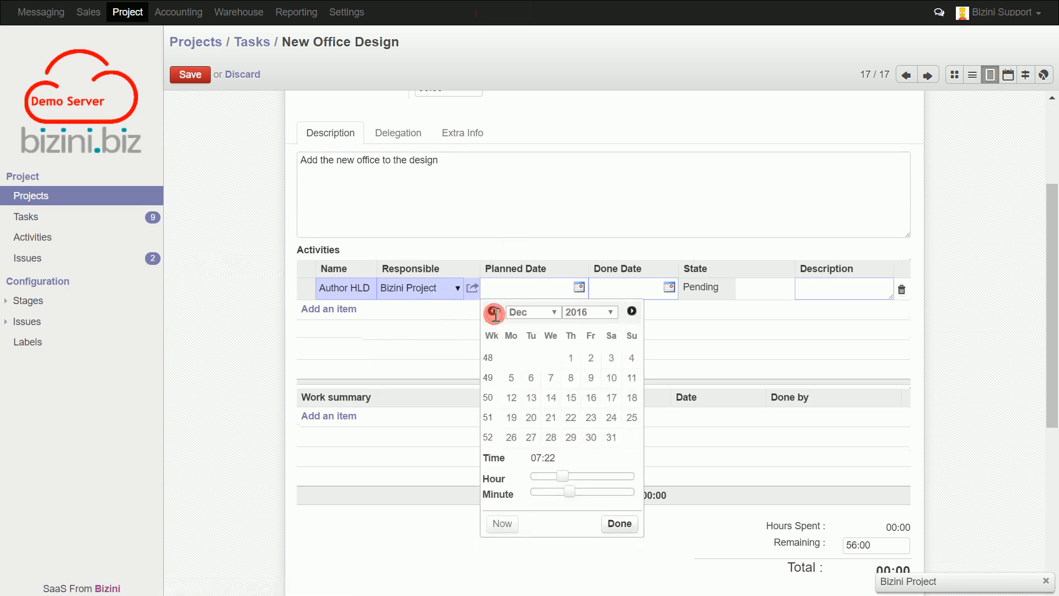
{"action": "left_click", "coordinate": [511, 379]}
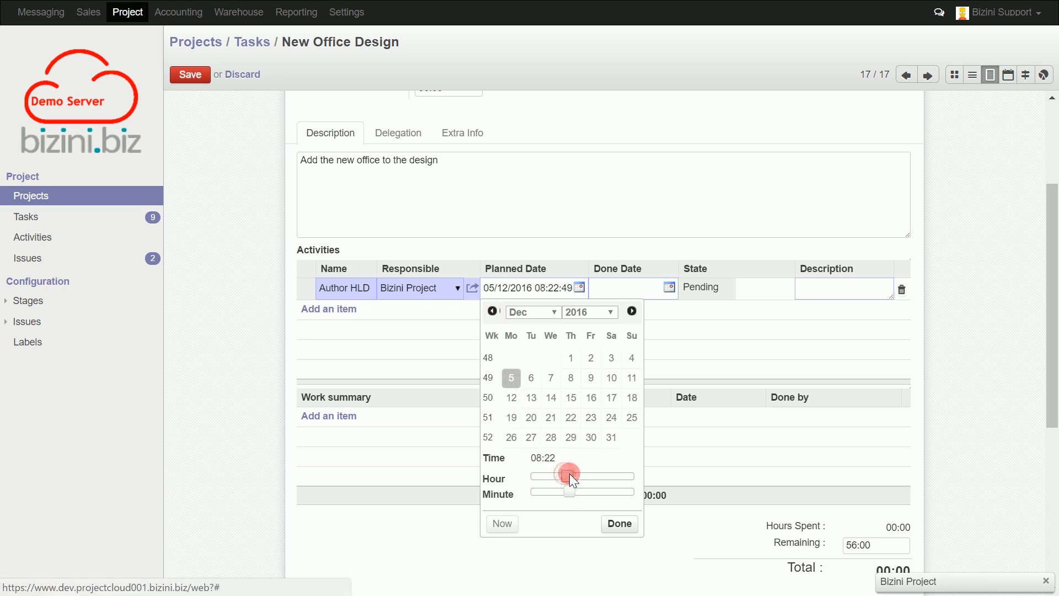
{"action": "left_click_drag", "start_coordinate": [568, 491], "coordinate": [518, 491]}
{"action": "left_click", "coordinate": [620, 524]}
Step: Add an Internal Review activity with Bizini Support responsible and a planned date of 12/12/2016 at 08:00
{"action": "left_click", "coordinate": [346, 308]}
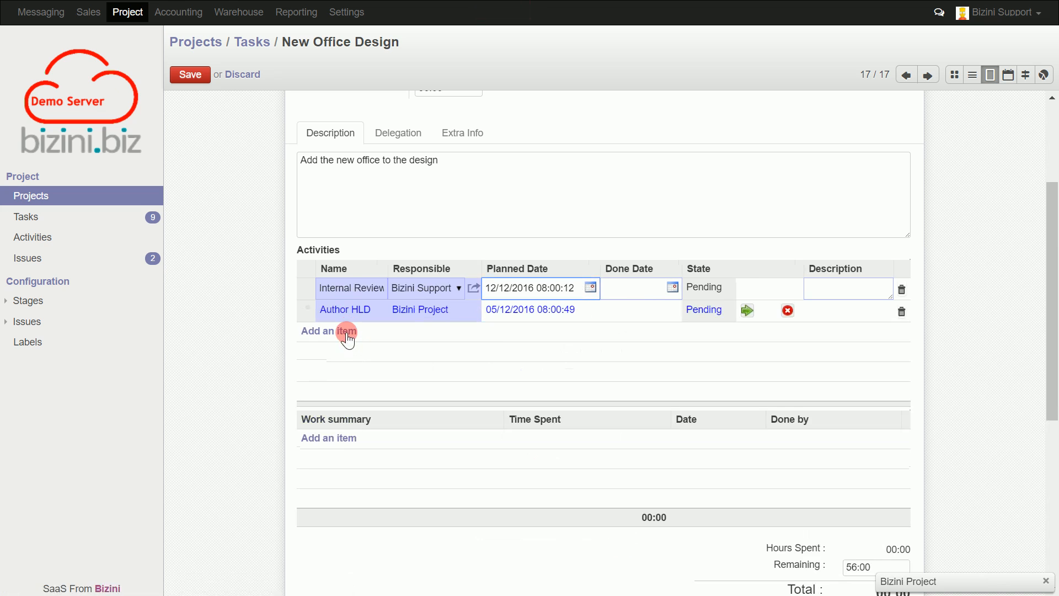
Step: Add an activity named "Client Sign Off" to the task with Bizini Project as the responsible user
{"action": "left_click", "coordinate": [346, 330]}
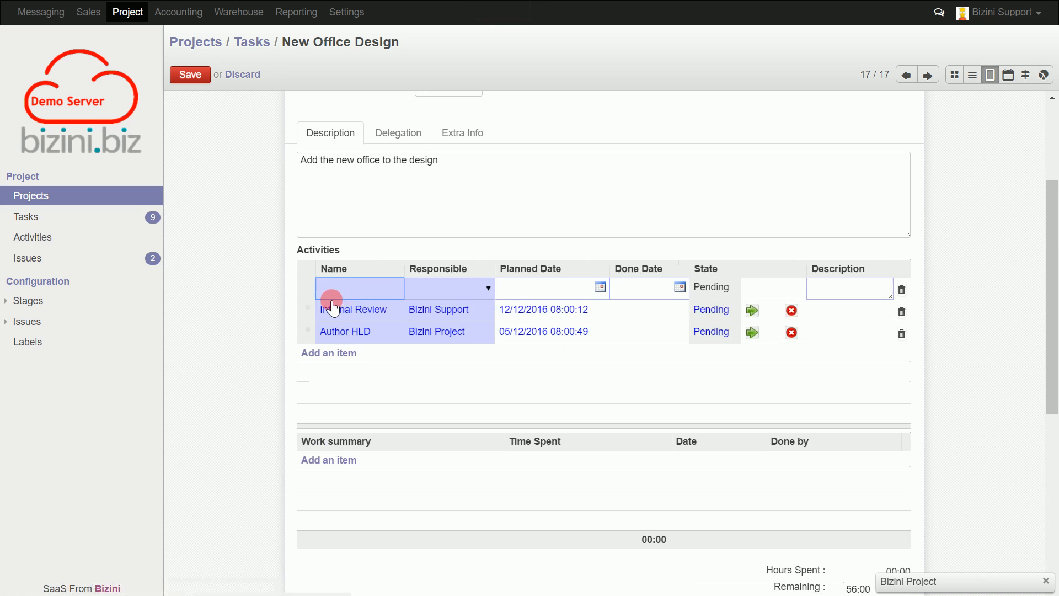
{"action": "type", "text": "Client Sign Off"}
{"action": "left_click", "coordinate": [489, 288]}
{"action": "left_click", "coordinate": [488, 327]}
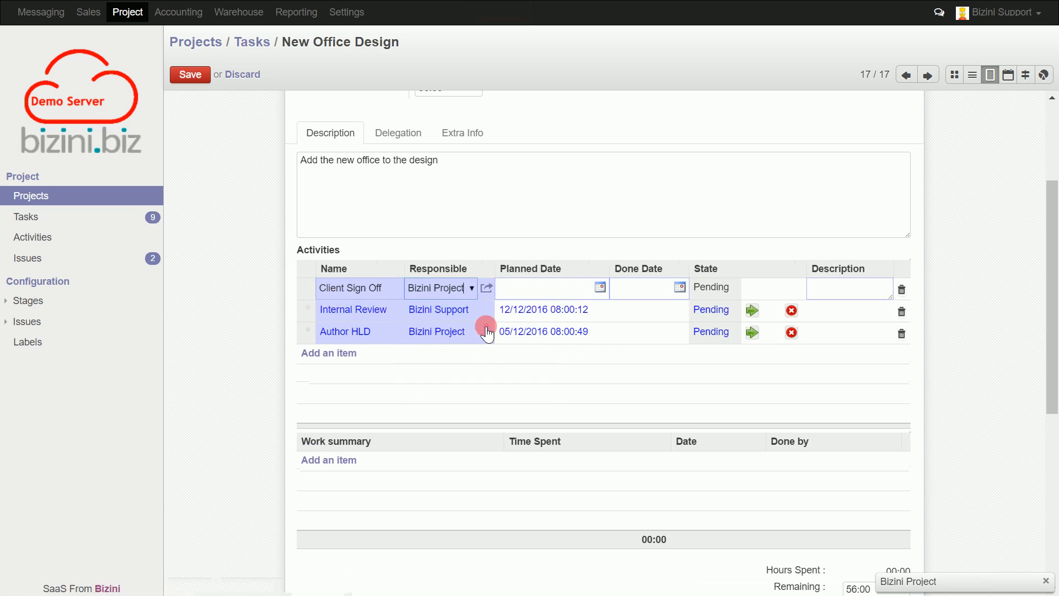
Step: Set the Client Sign Off activity's planned date to 19/12/2016 at 08:00 and save the task
{"action": "left_click", "coordinate": [600, 288]}
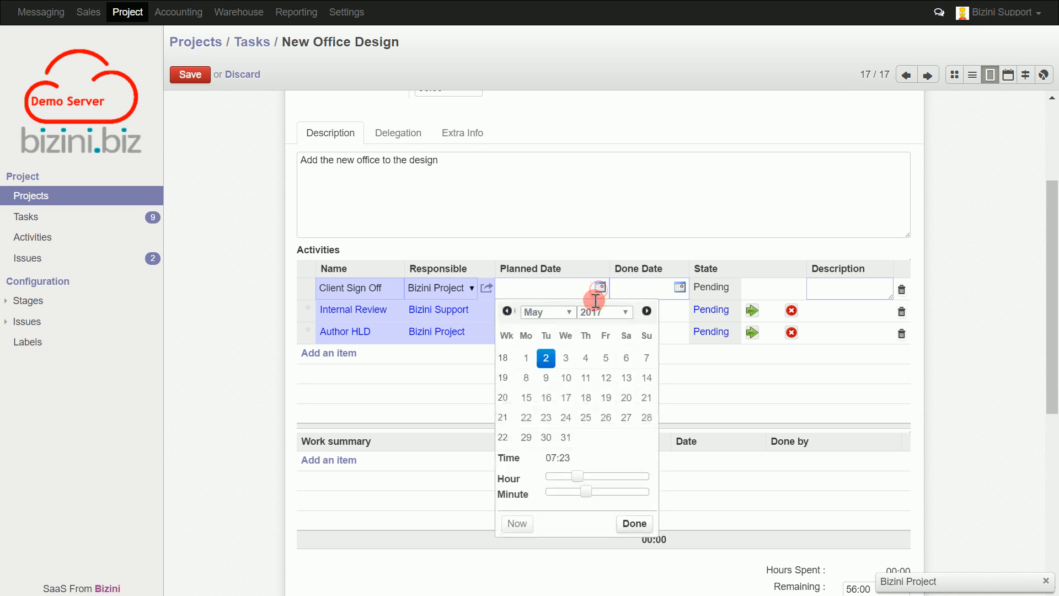
{"action": "left_click", "coordinate": [506, 311]}
{"action": "left_click", "coordinate": [506, 312]}
{"action": "left_click", "coordinate": [507, 312]}
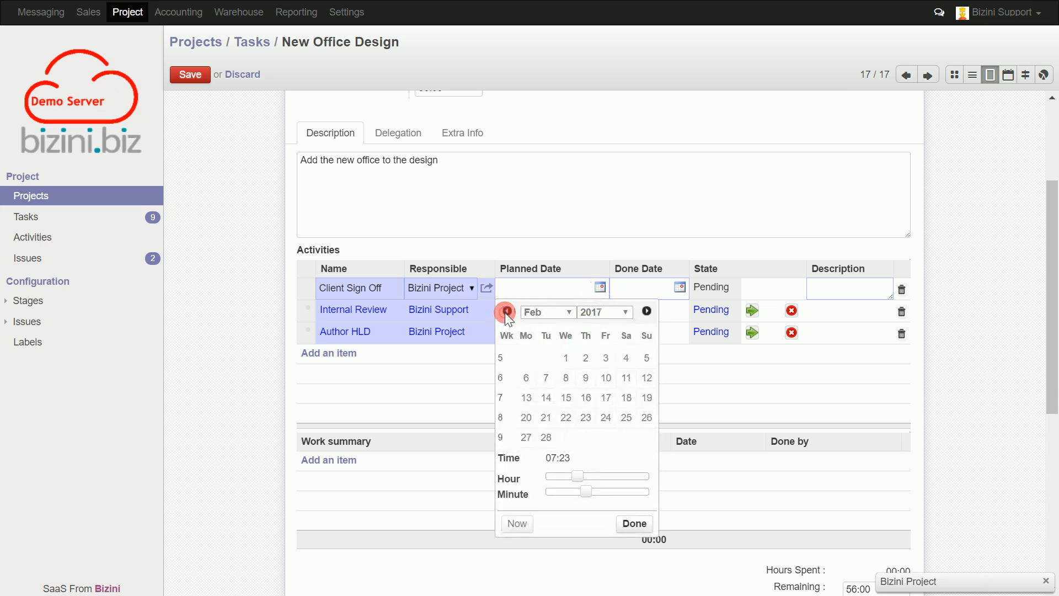
{"action": "left_click", "coordinate": [506, 312]}
{"action": "left_click", "coordinate": [507, 311]}
{"action": "left_click", "coordinate": [507, 311]}
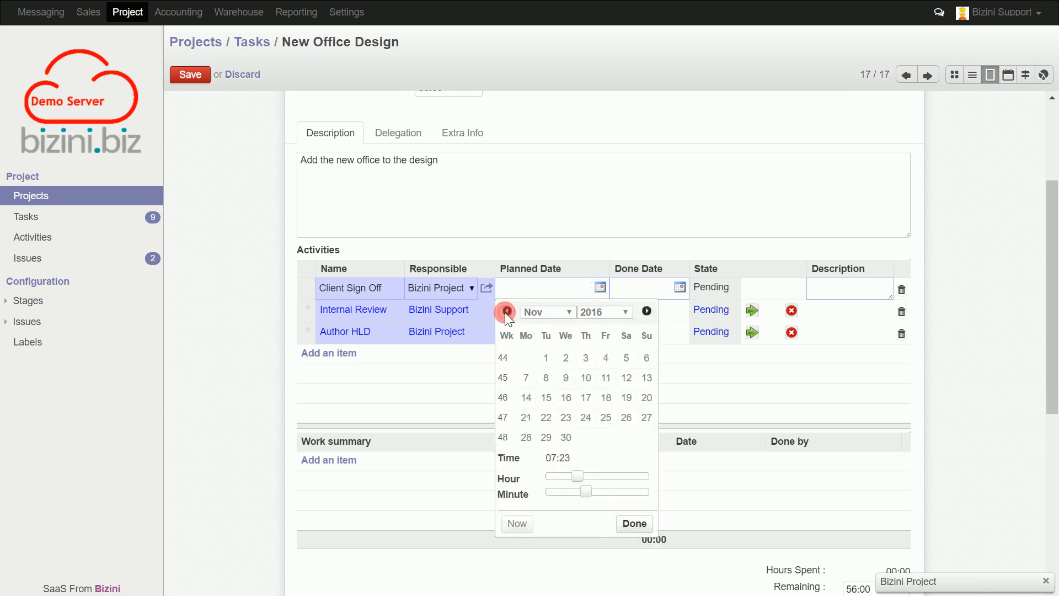
{"action": "left_click", "coordinate": [646, 312]}
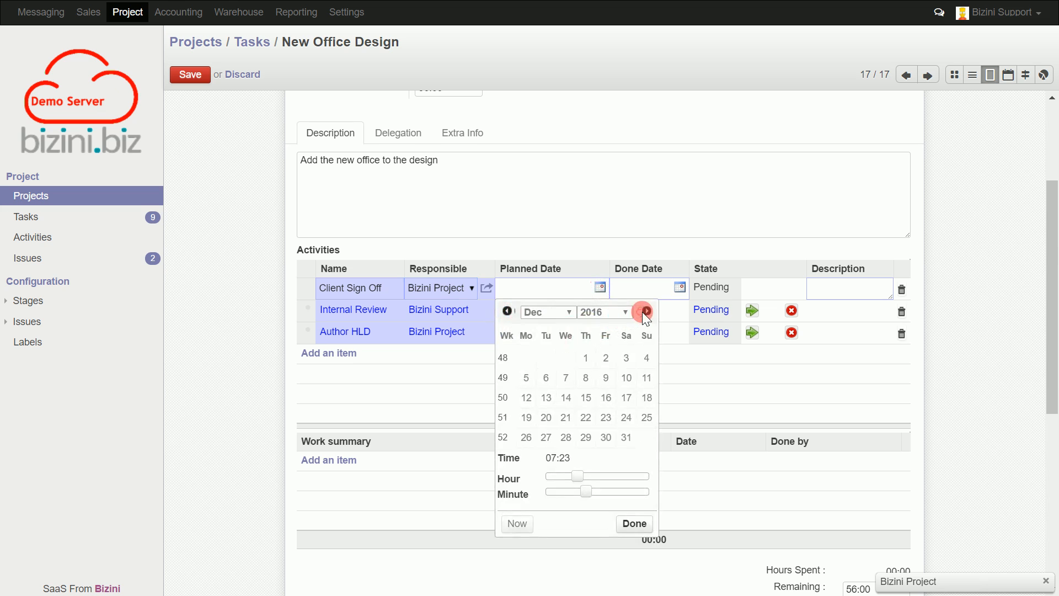
{"action": "left_click", "coordinate": [525, 417]}
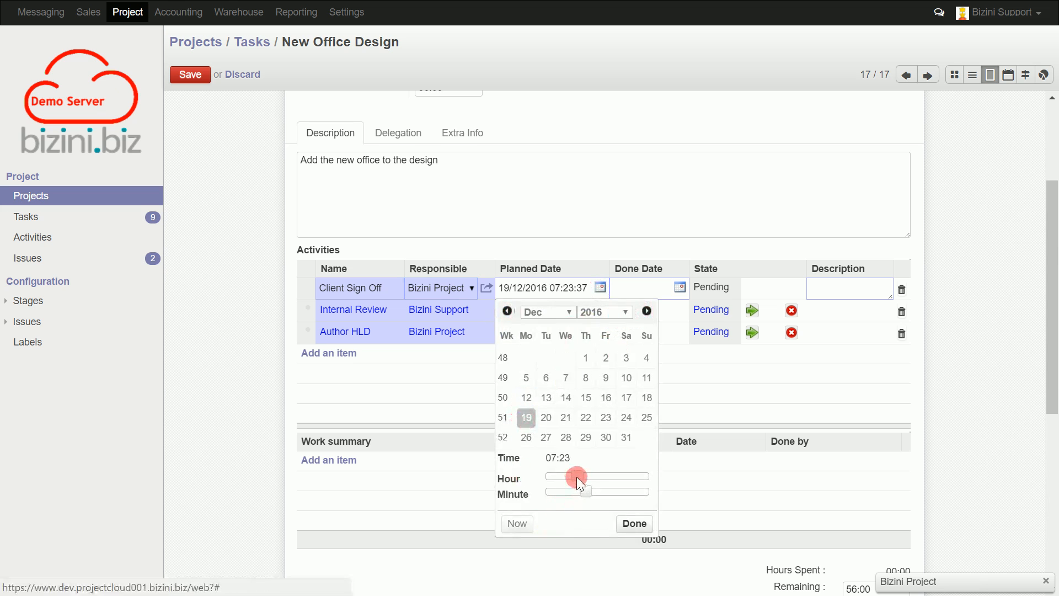
{"action": "left_click_drag", "start_coordinate": [586, 491], "coordinate": [540, 489]}
{"action": "left_click", "coordinate": [632, 524]}
{"action": "left_click", "coordinate": [508, 402]}
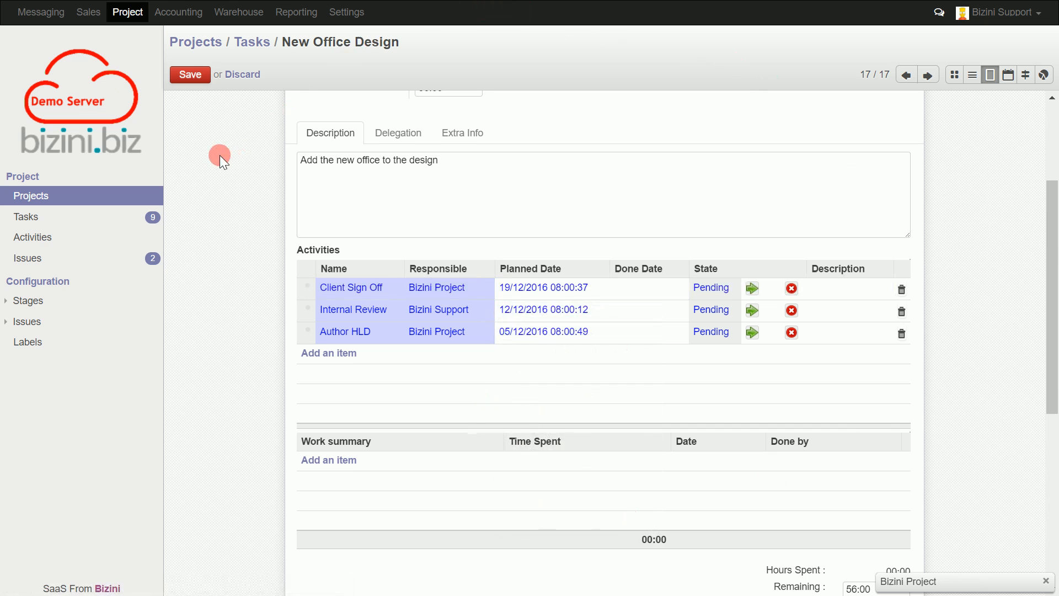
{"action": "left_click", "coordinate": [189, 75]}
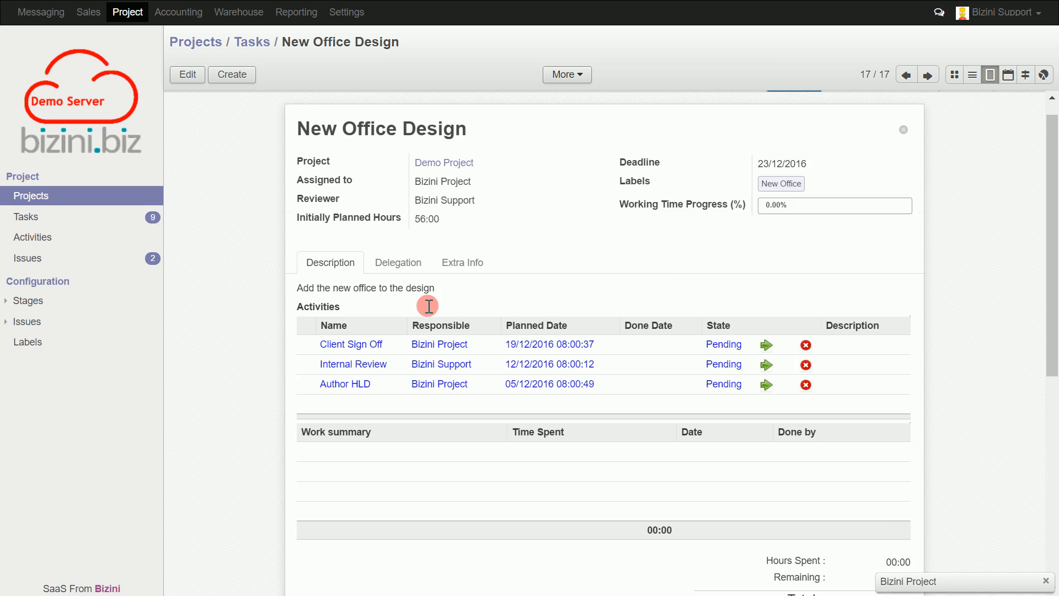
Step: Sort the task's activities by name in ascending order and mark the Author HLD activity as done
{"action": "scroll", "coordinate": [425, 303], "scroll_direction": "down", "scroll_amount": 3}
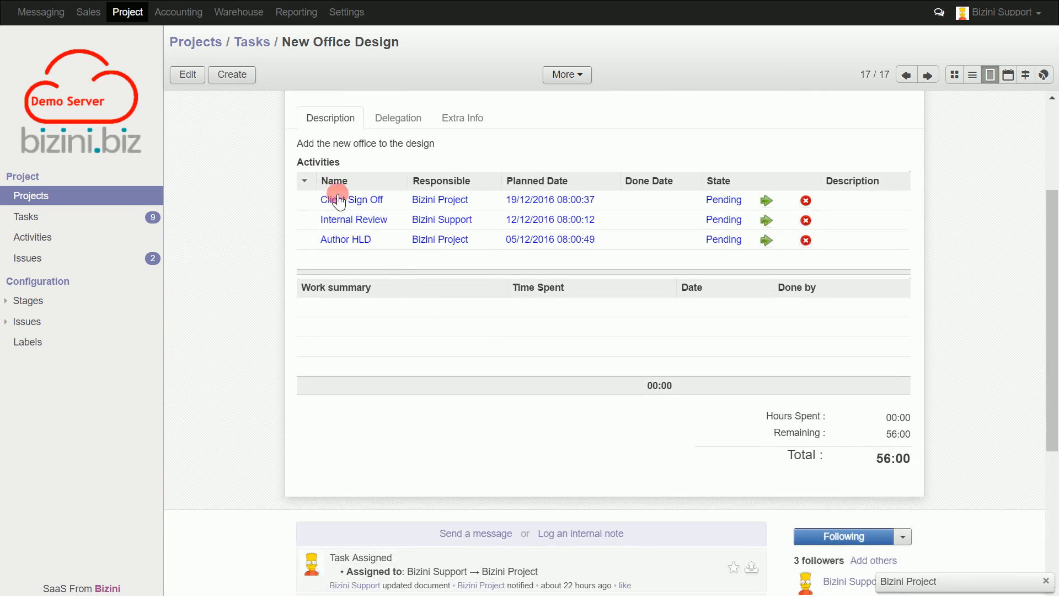
{"action": "left_click", "coordinate": [309, 186]}
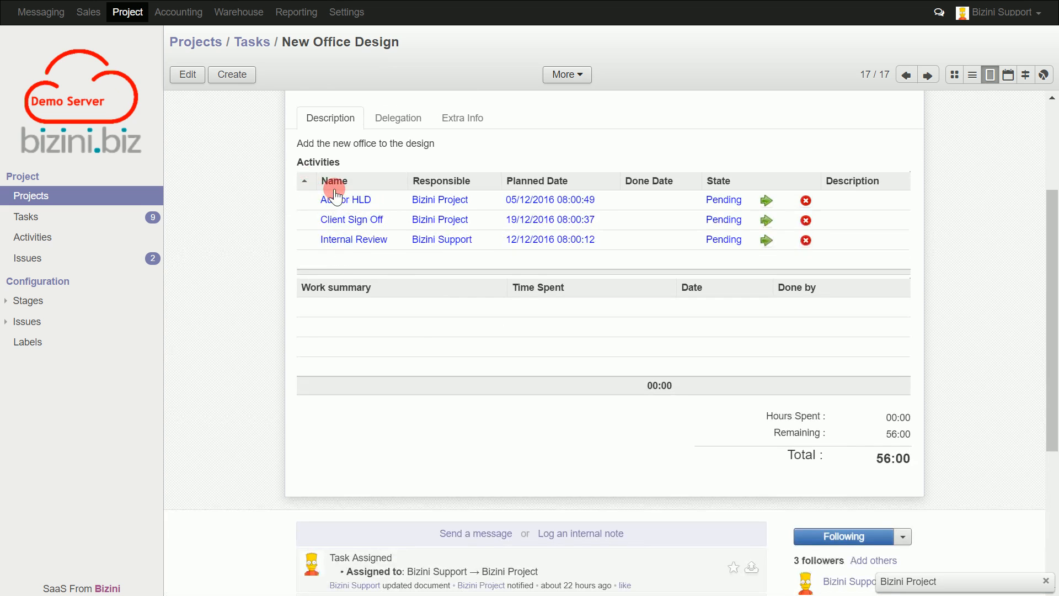
{"action": "scroll", "coordinate": [414, 331], "scroll_direction": "up", "scroll_amount": 3}
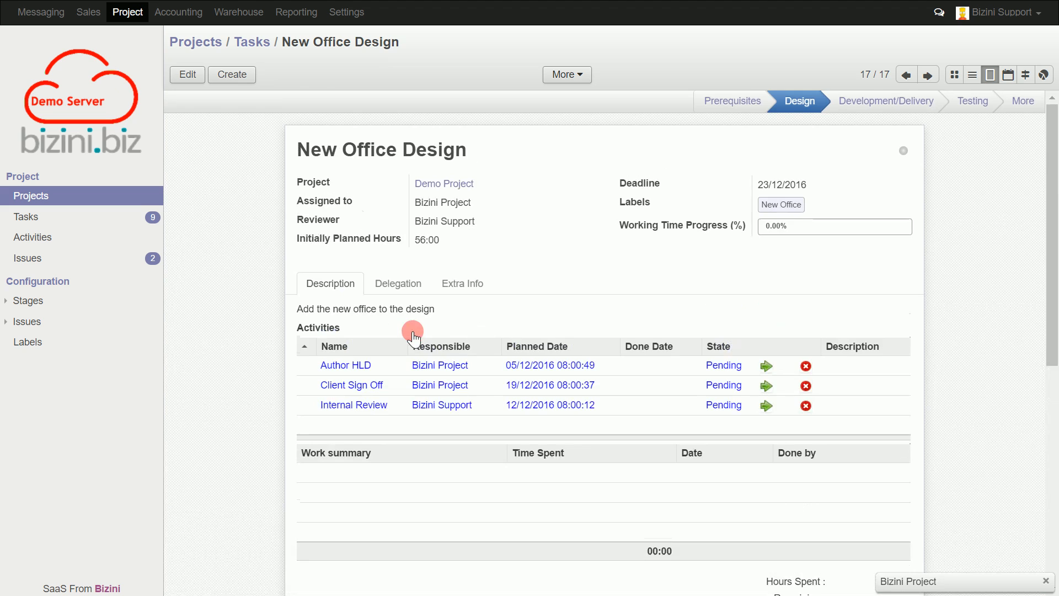
{"action": "left_click", "coordinate": [767, 367]}
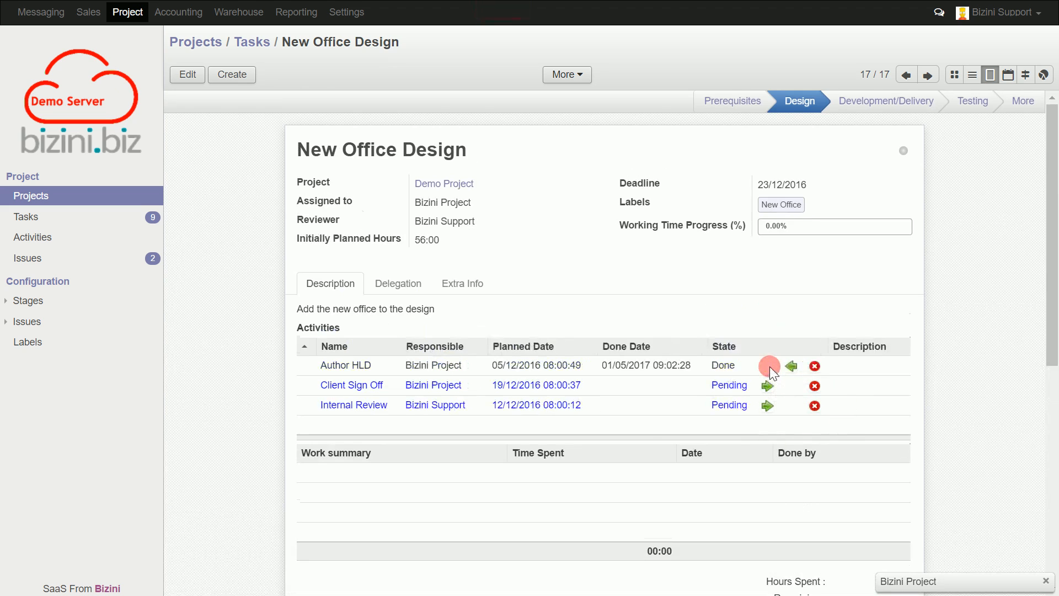
{"action": "scroll", "coordinate": [609, 390], "scroll_direction": "down", "scroll_amount": 3}
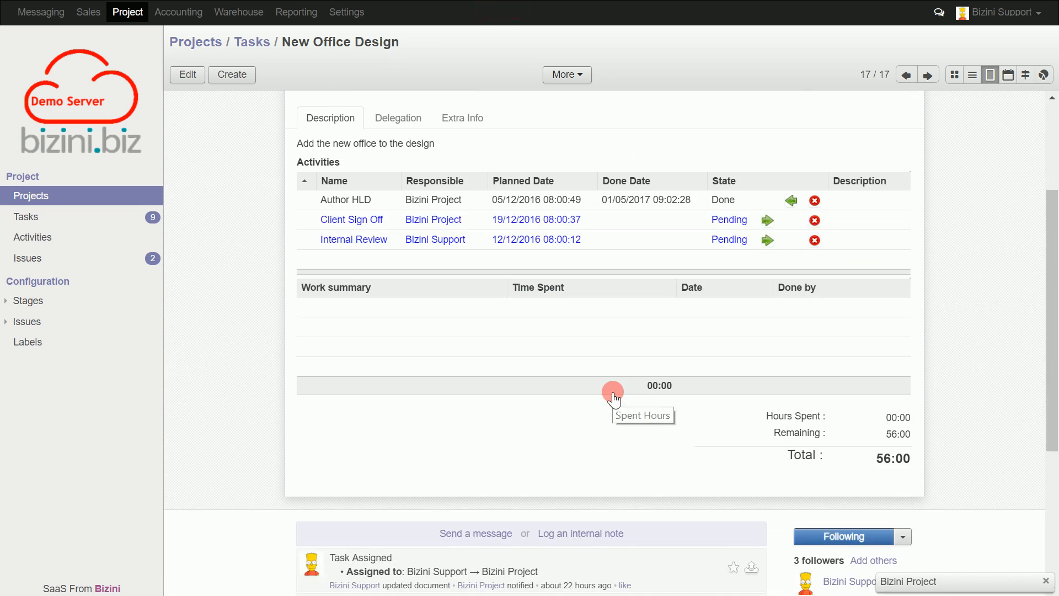
{"action": "scroll", "coordinate": [613, 393], "scroll_direction": "up", "scroll_amount": 3}
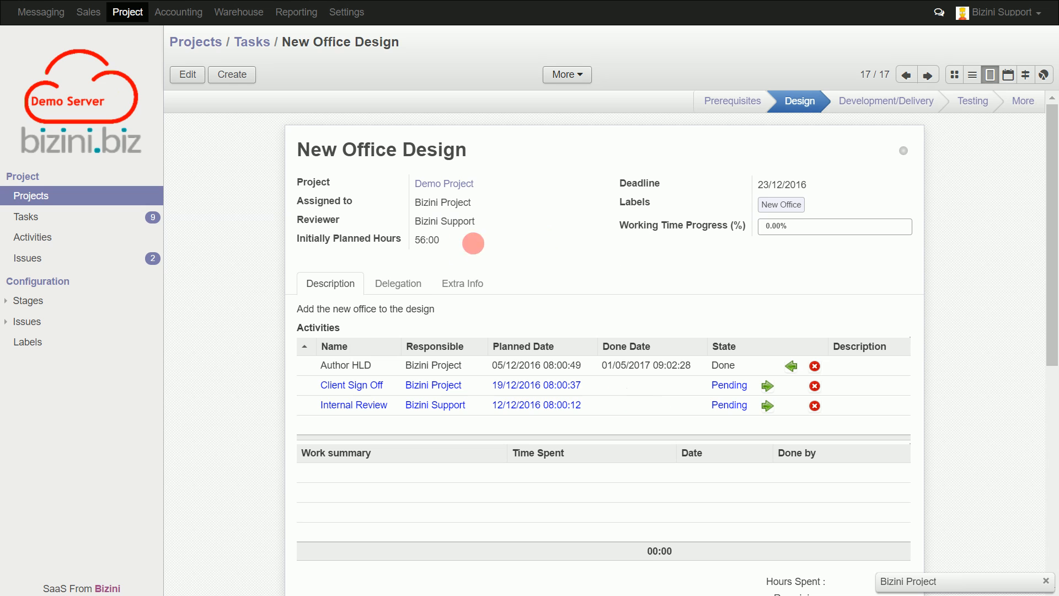
Step: Add High Level Design as a parent task of New Office Design and save the task
{"action": "left_click", "coordinate": [405, 283]}
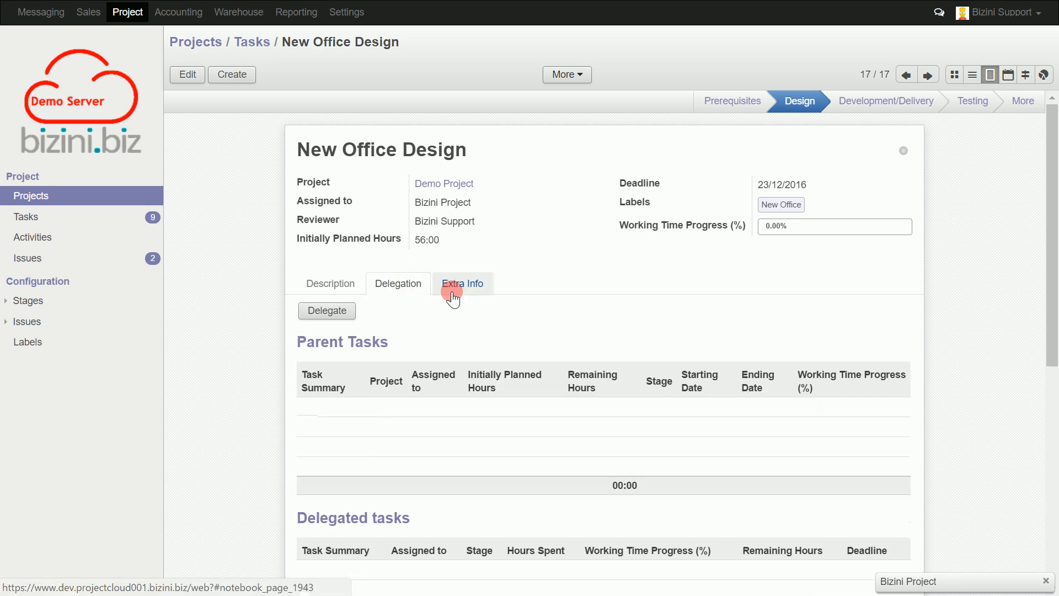
{"action": "scroll", "coordinate": [451, 293], "scroll_direction": "down", "scroll_amount": 3}
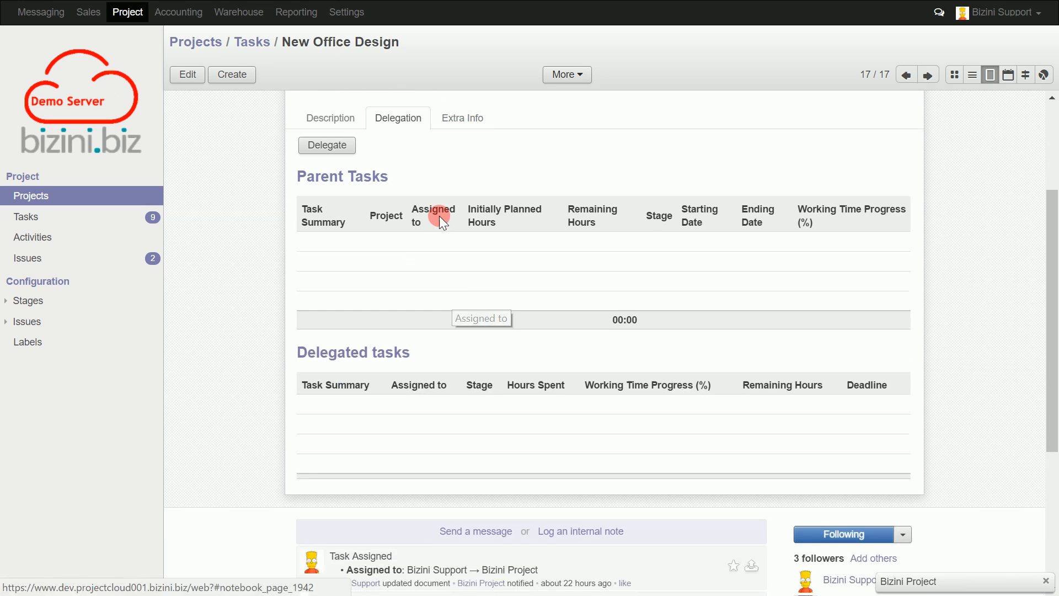
{"action": "left_click", "coordinate": [186, 77]}
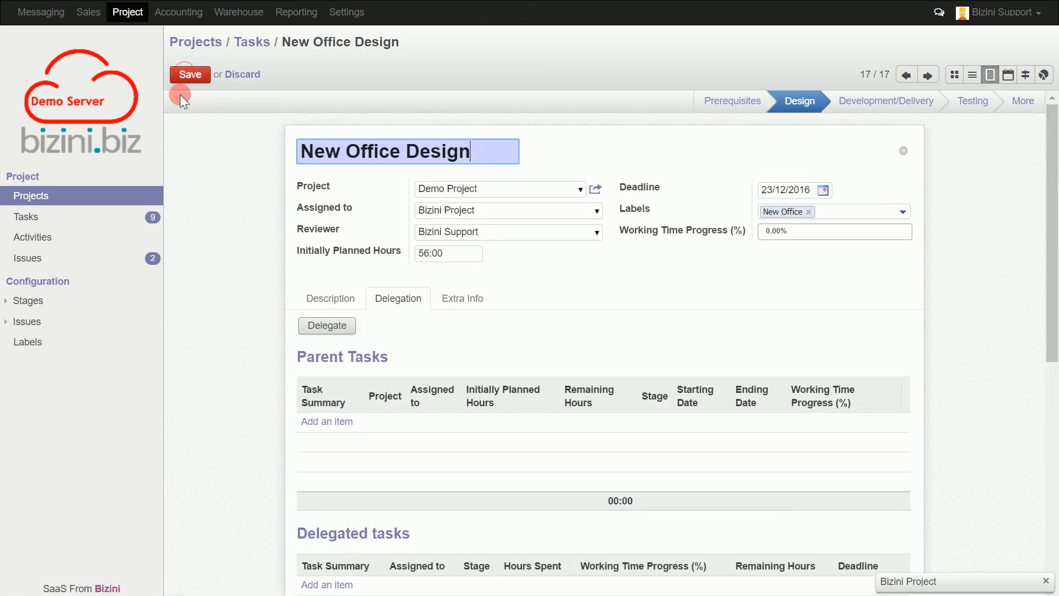
{"action": "scroll", "coordinate": [379, 335], "scroll_direction": "down", "scroll_amount": 3}
{"action": "left_click", "coordinate": [327, 257]}
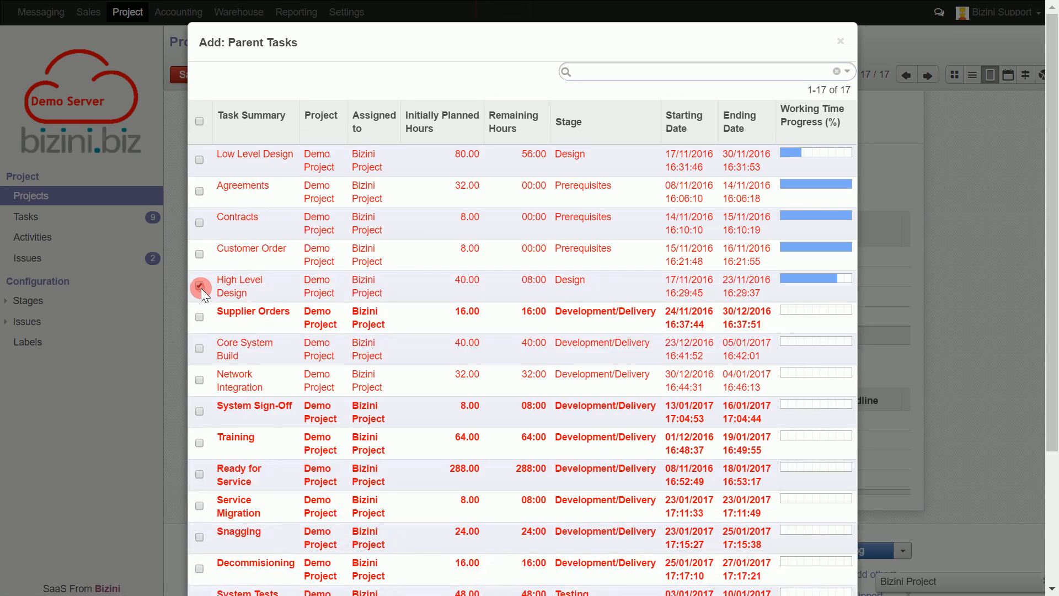
{"action": "scroll", "coordinate": [237, 308], "scroll_direction": "down", "scroll_amount": 5}
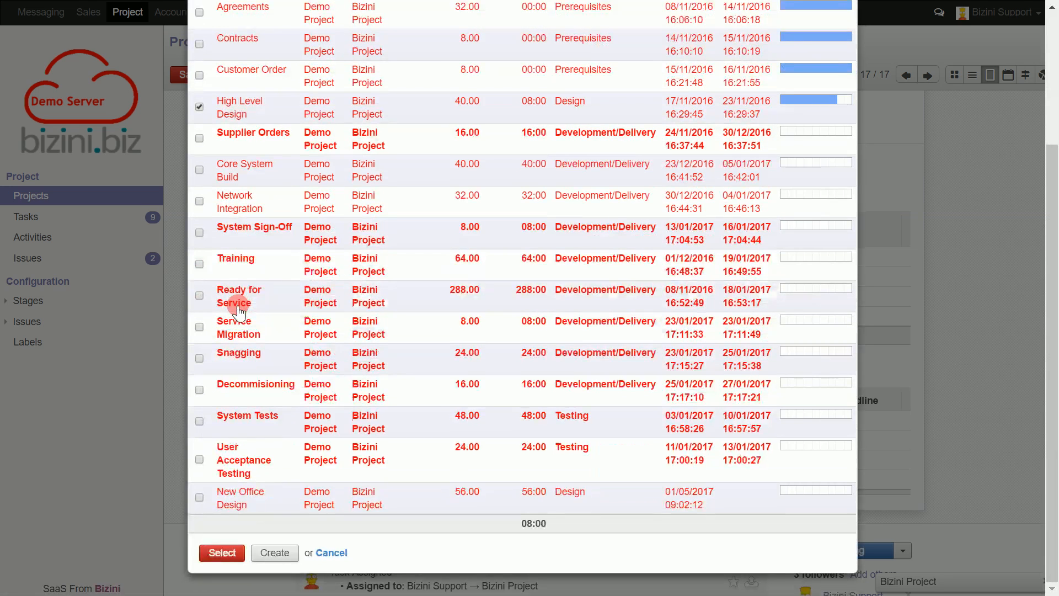
{"action": "left_click", "coordinate": [222, 553]}
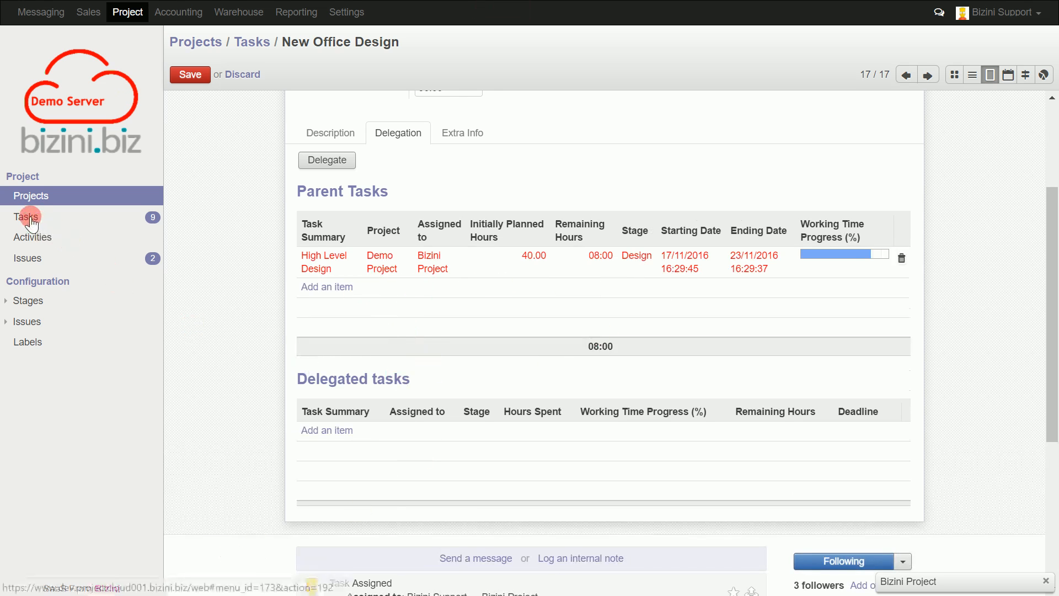
{"action": "left_click", "coordinate": [189, 75]}
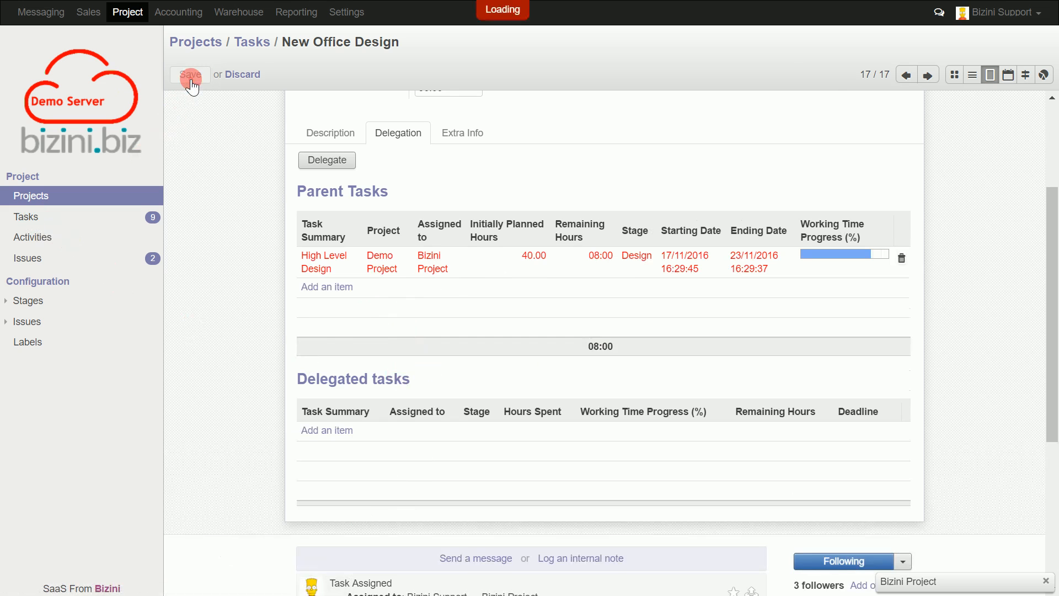
Step: Open the High Level Design task from the task board and check its delegated tasks
{"action": "left_click", "coordinate": [30, 218]}
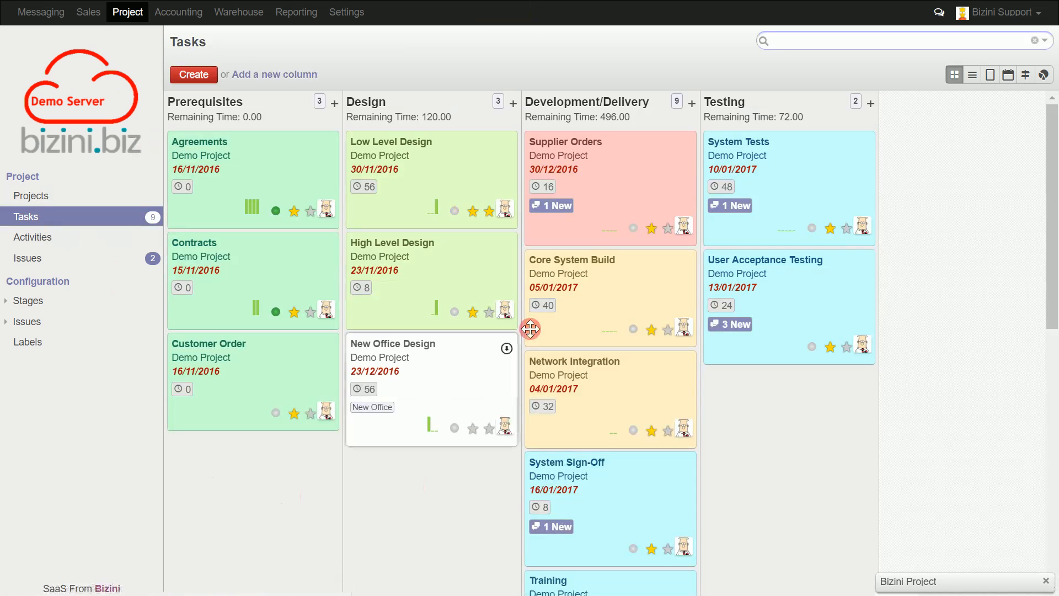
{"action": "left_click", "coordinate": [440, 273]}
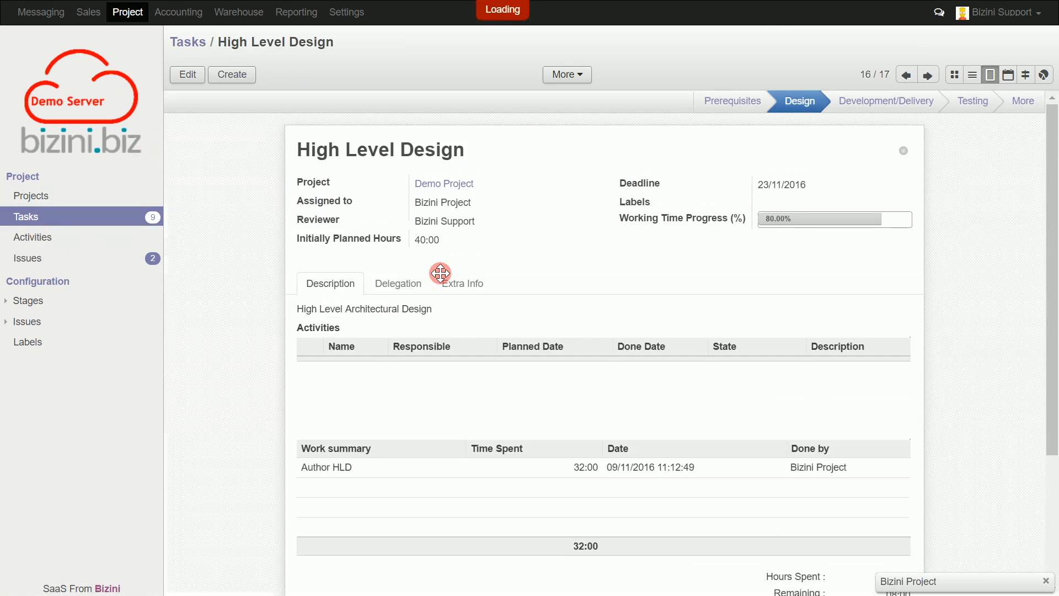
{"action": "left_click", "coordinate": [409, 286]}
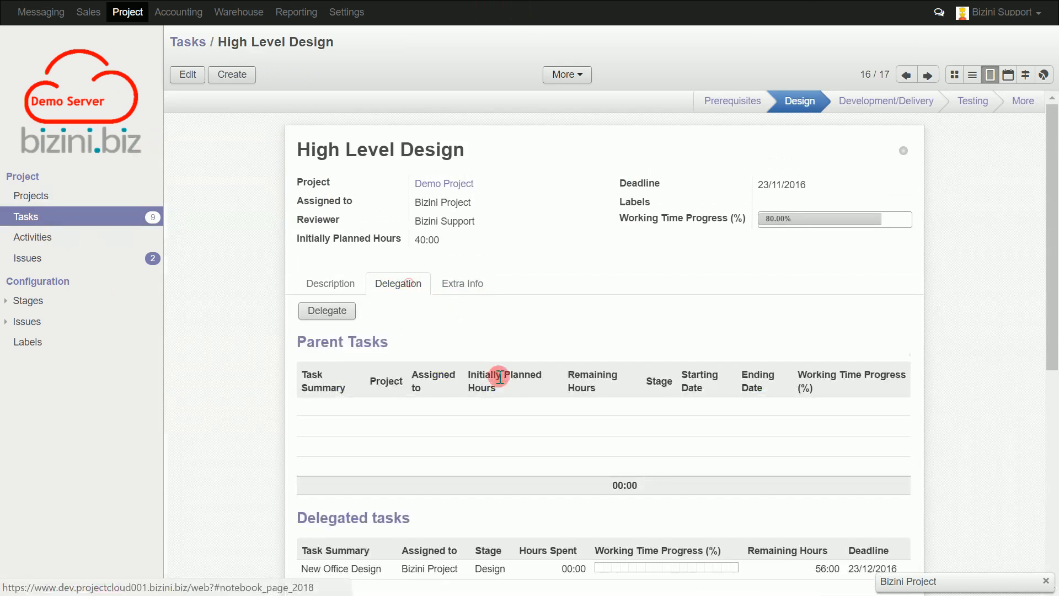
{"action": "scroll", "coordinate": [508, 392], "scroll_direction": "down", "scroll_amount": 5}
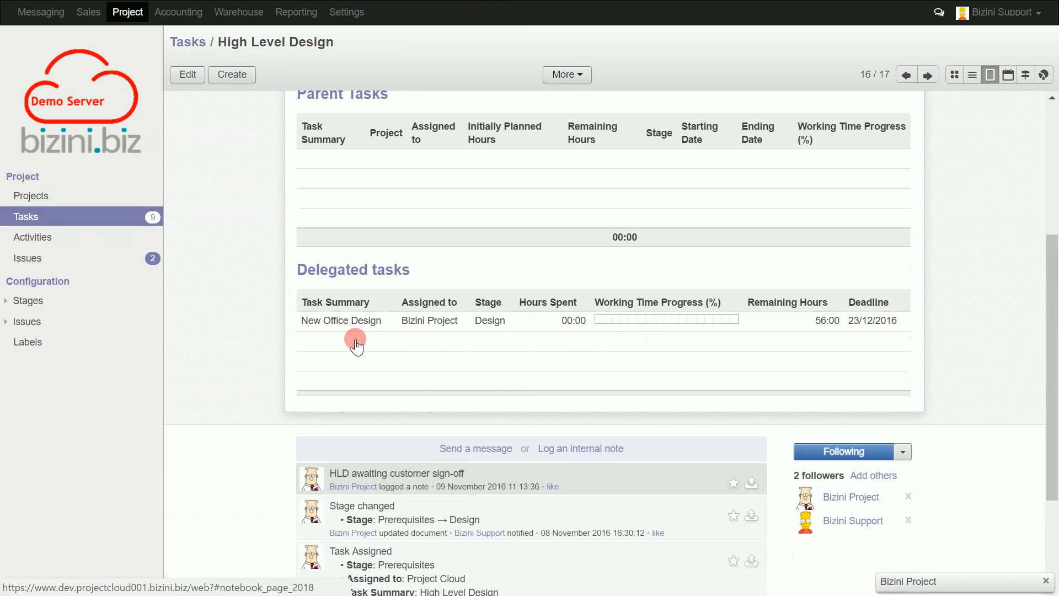
{"action": "scroll", "coordinate": [437, 353], "scroll_direction": "up", "scroll_amount": 5}
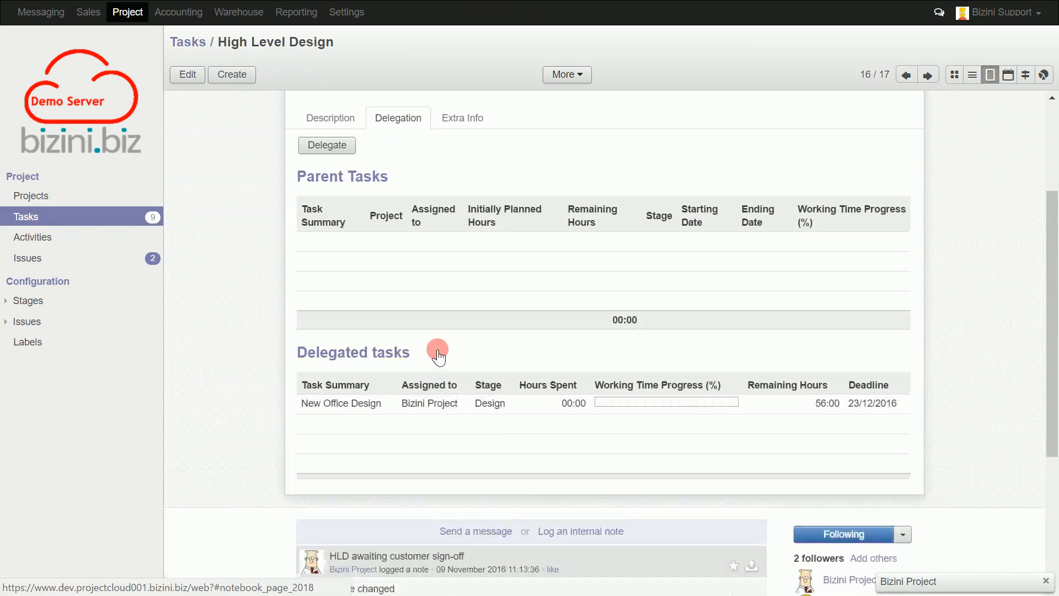
Step: Reopen the New Office Design task and set its priority to Normal, one star, and its sequence to 230
{"action": "left_click", "coordinate": [24, 219]}
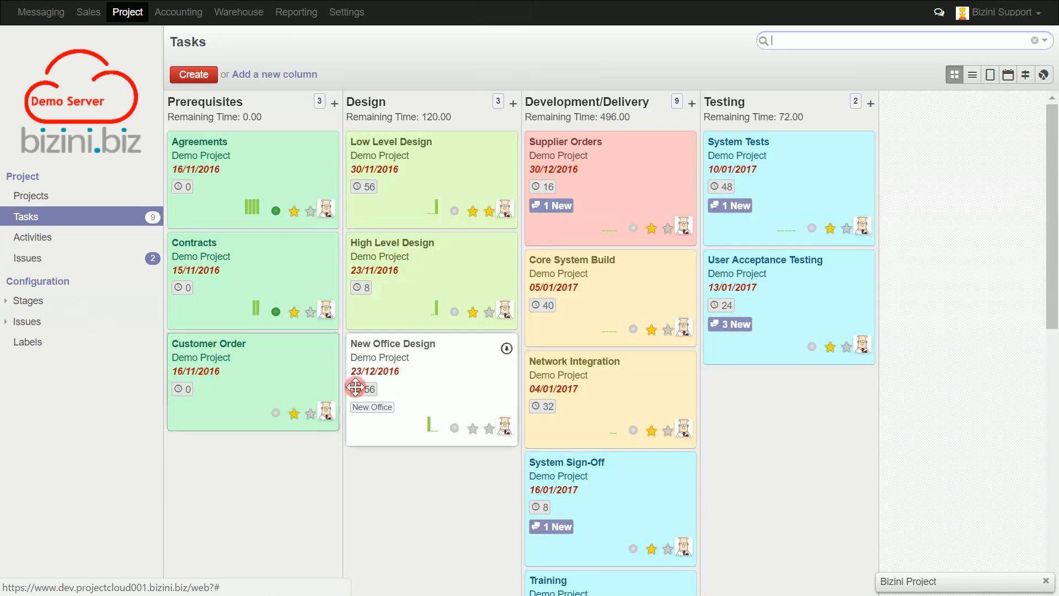
{"action": "left_click", "coordinate": [449, 390]}
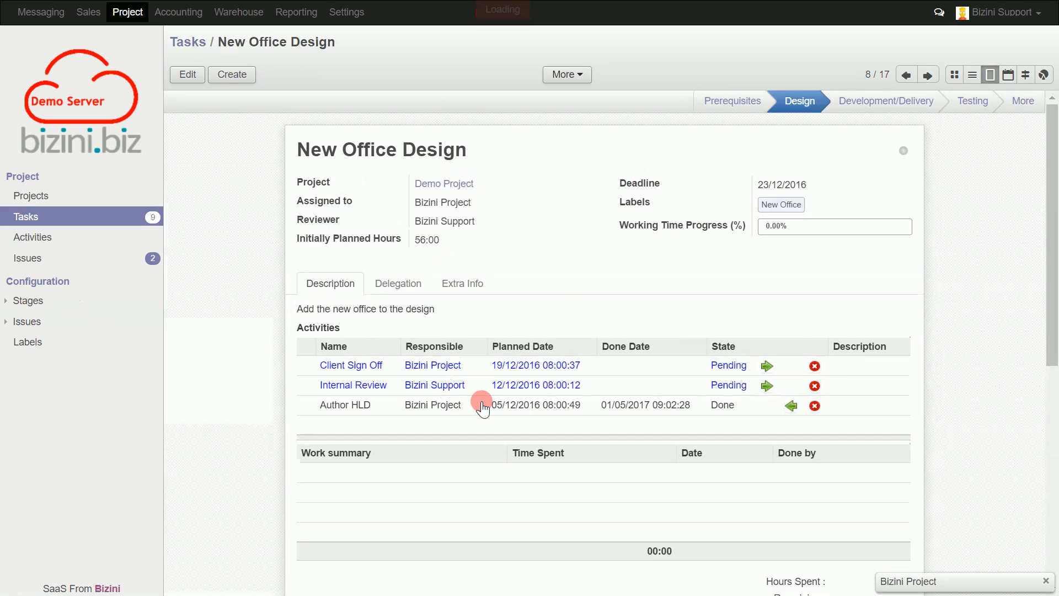
{"action": "scroll", "coordinate": [548, 260], "scroll_direction": "down", "scroll_amount": 2}
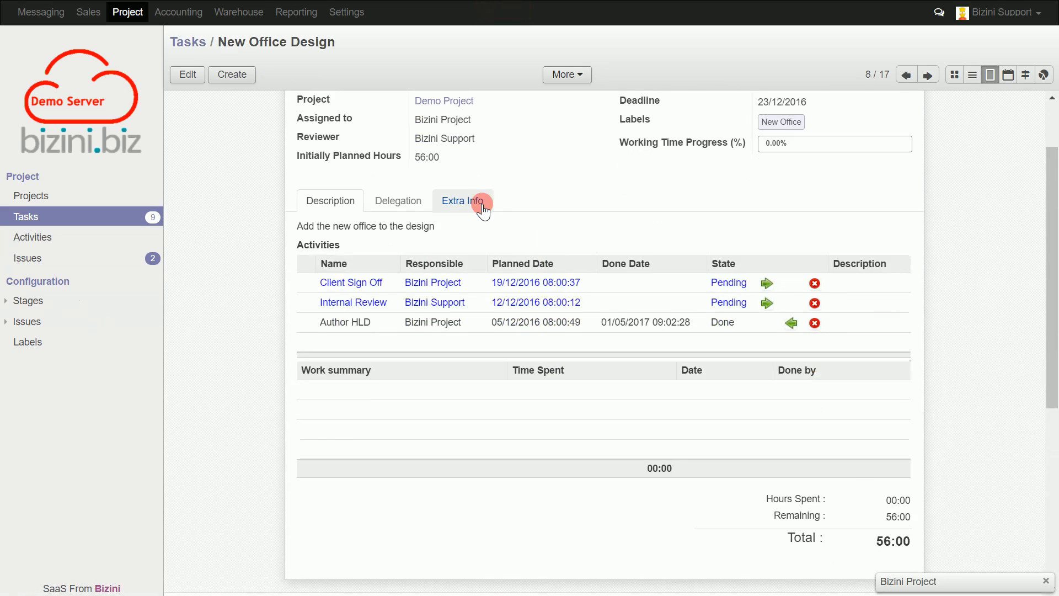
{"action": "left_click", "coordinate": [470, 201]}
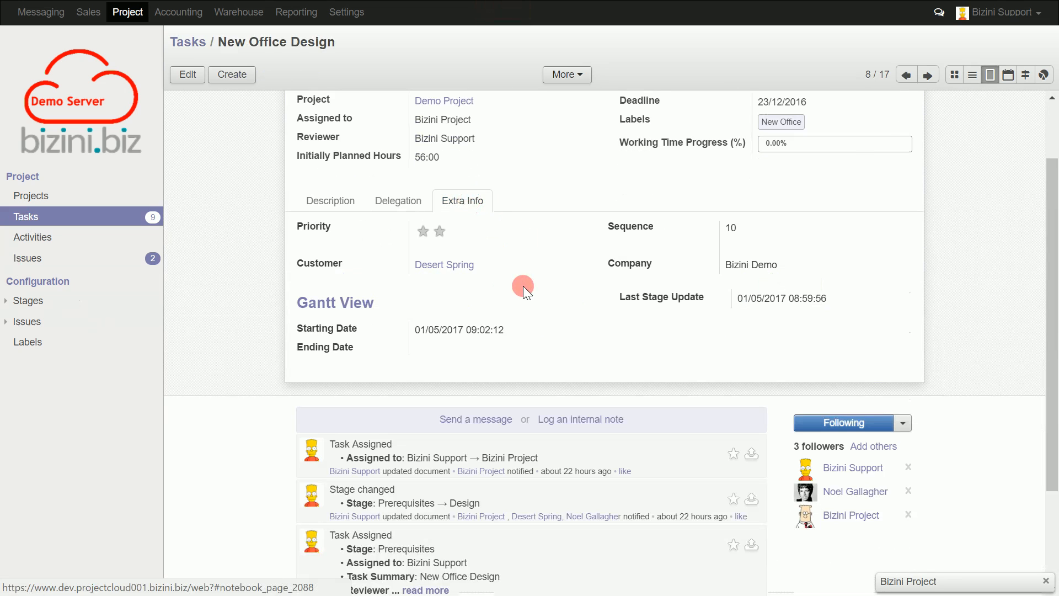
{"action": "left_click", "coordinate": [423, 232]}
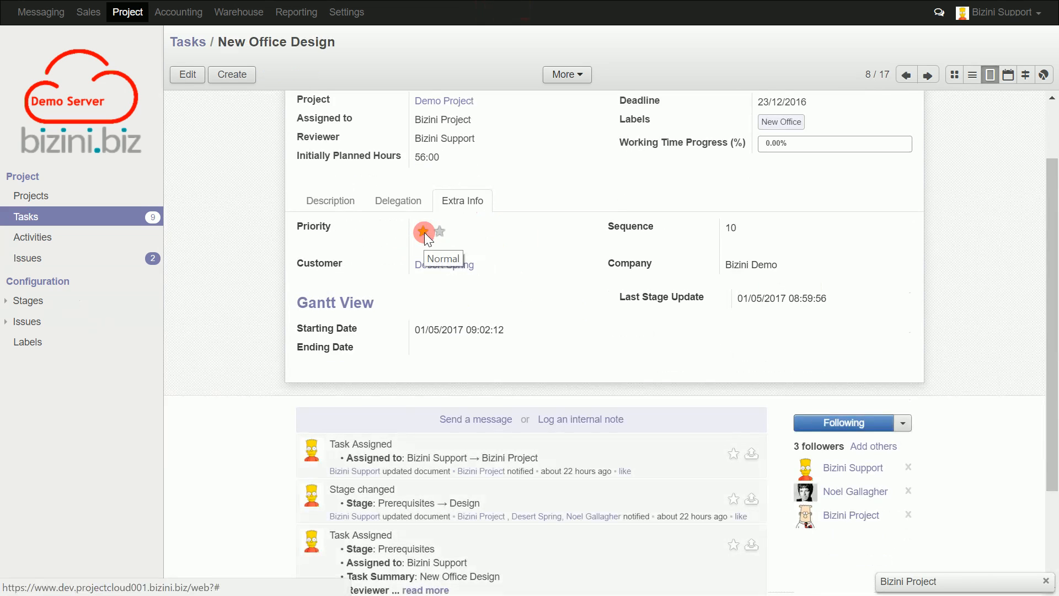
{"action": "left_click", "coordinate": [187, 76]}
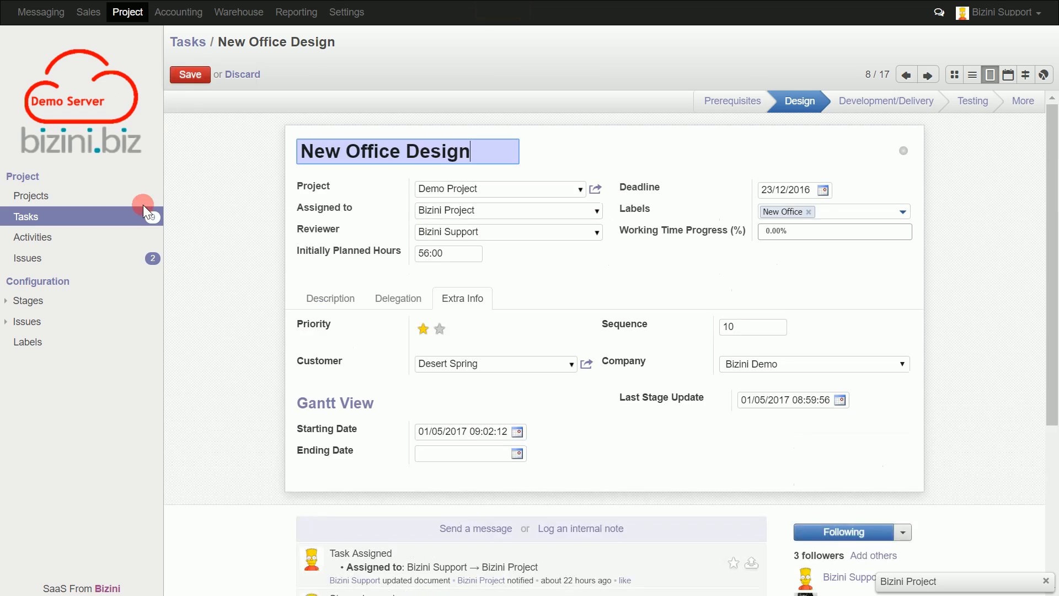
{"action": "left_click_drag", "start_coordinate": [751, 324], "coordinate": [720, 326]}
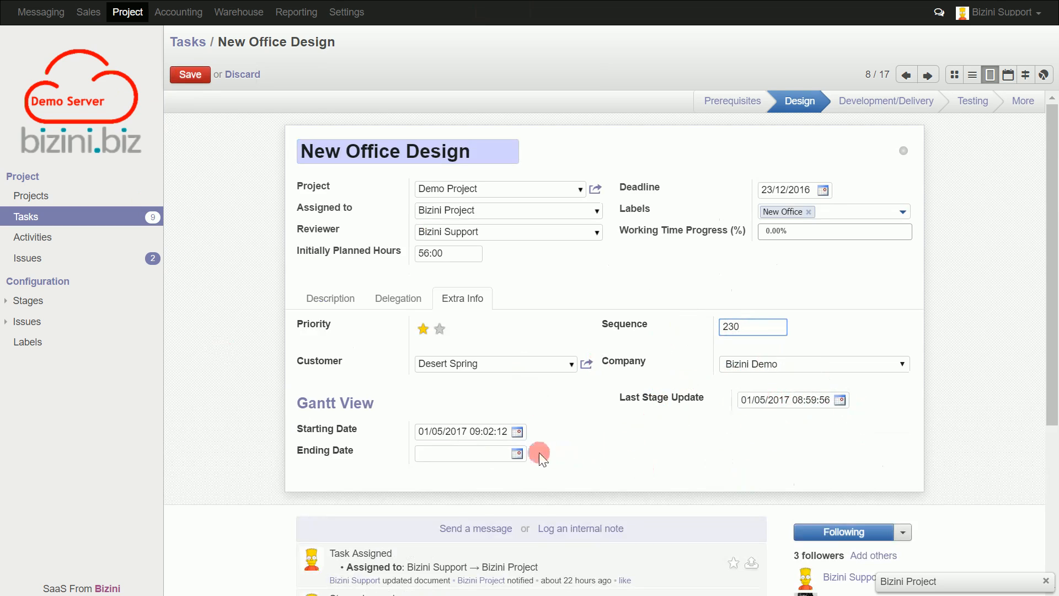
Step: Set the New Office Design task's Gantt starting date to 05/12/2016
{"action": "left_click", "coordinate": [518, 433]}
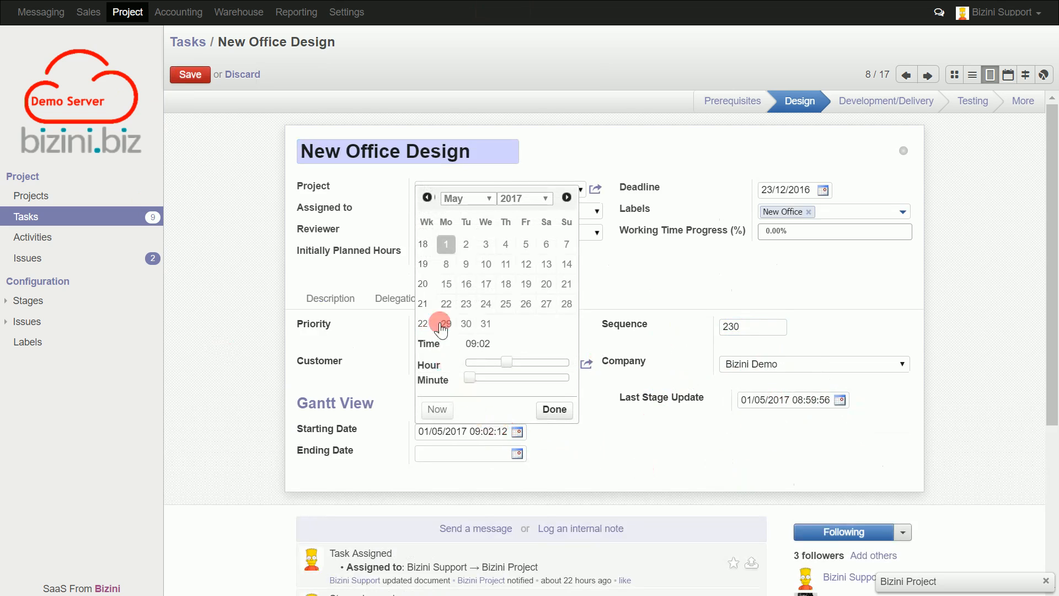
{"action": "left_click", "coordinate": [426, 197]}
{"action": "left_click", "coordinate": [426, 196]}
{"action": "left_click", "coordinate": [426, 196]}
{"action": "left_click", "coordinate": [425, 196]}
{"action": "left_click", "coordinate": [426, 195]}
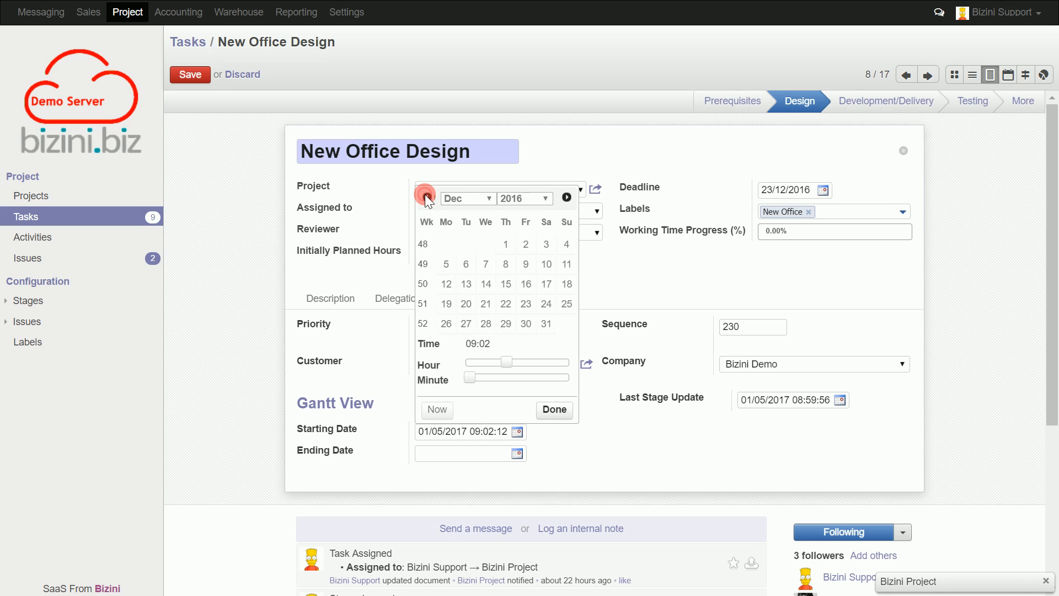
{"action": "left_click", "coordinate": [448, 264]}
{"action": "left_click", "coordinate": [507, 364]}
{"action": "left_click", "coordinate": [556, 409]}
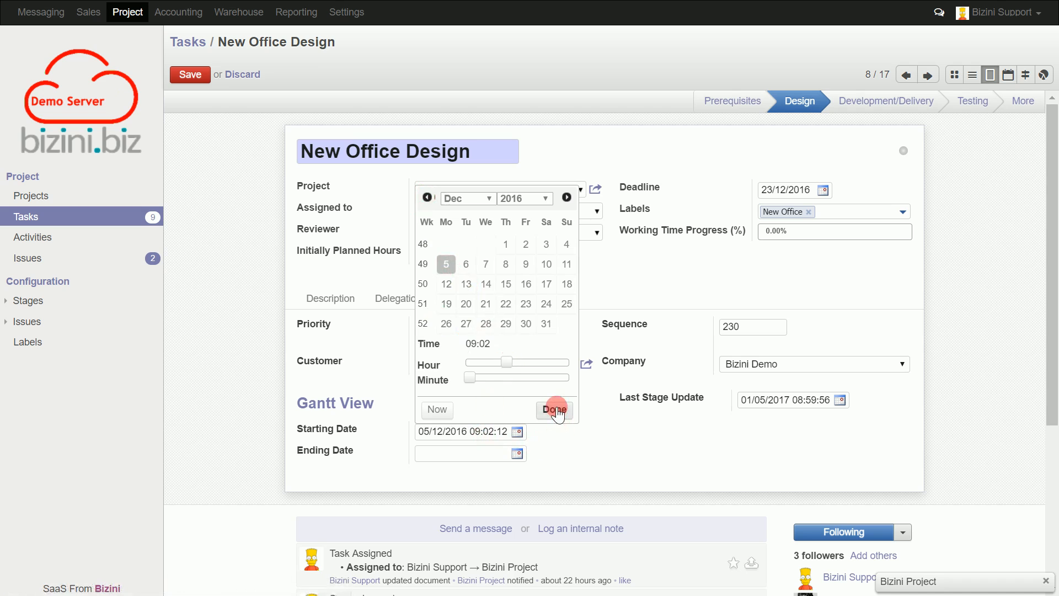
Step: Set the New Office Design task's Gantt ending date to 23/12/2016 at 17:00 and save the task
{"action": "left_click", "coordinate": [518, 455]}
{"action": "left_click", "coordinate": [467, 345]}
{"action": "left_click", "coordinate": [428, 219]}
{"action": "left_click", "coordinate": [428, 219]}
{"action": "left_click", "coordinate": [427, 219]}
{"action": "left_click", "coordinate": [428, 218]}
{"action": "left_click", "coordinate": [427, 219]}
{"action": "left_click", "coordinate": [531, 330]}
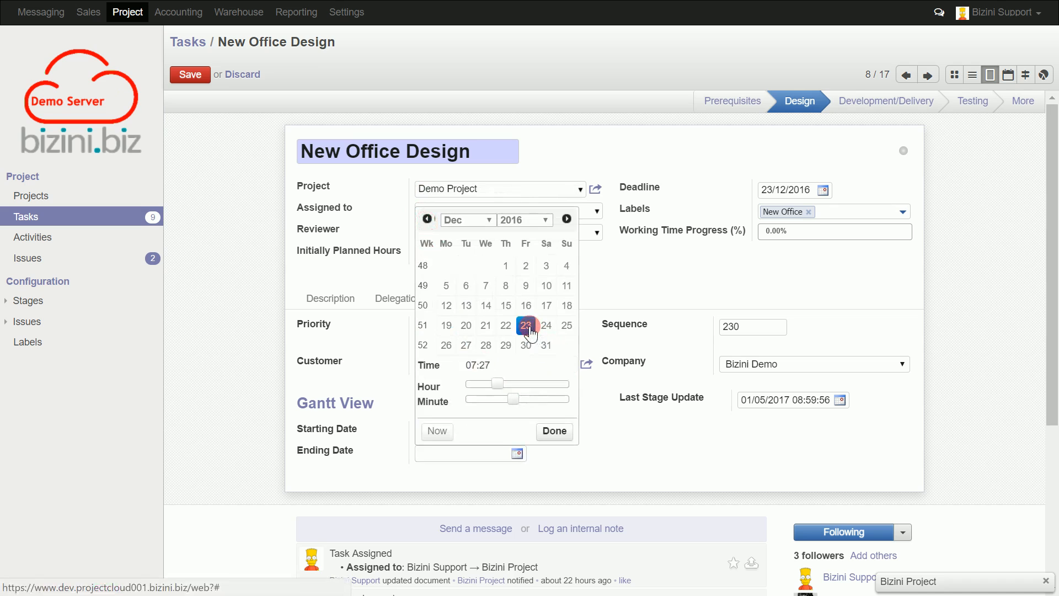
{"action": "left_click", "coordinate": [531, 330]}
{"action": "left_click_drag", "start_coordinate": [497, 379], "coordinate": [451, 397]}
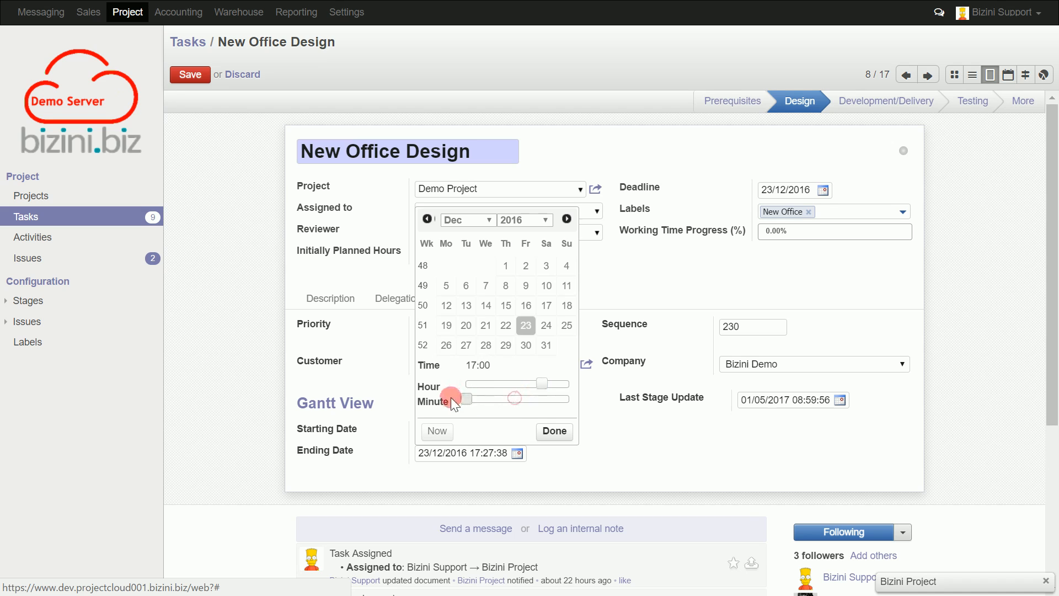
{"action": "left_click", "coordinate": [565, 435]}
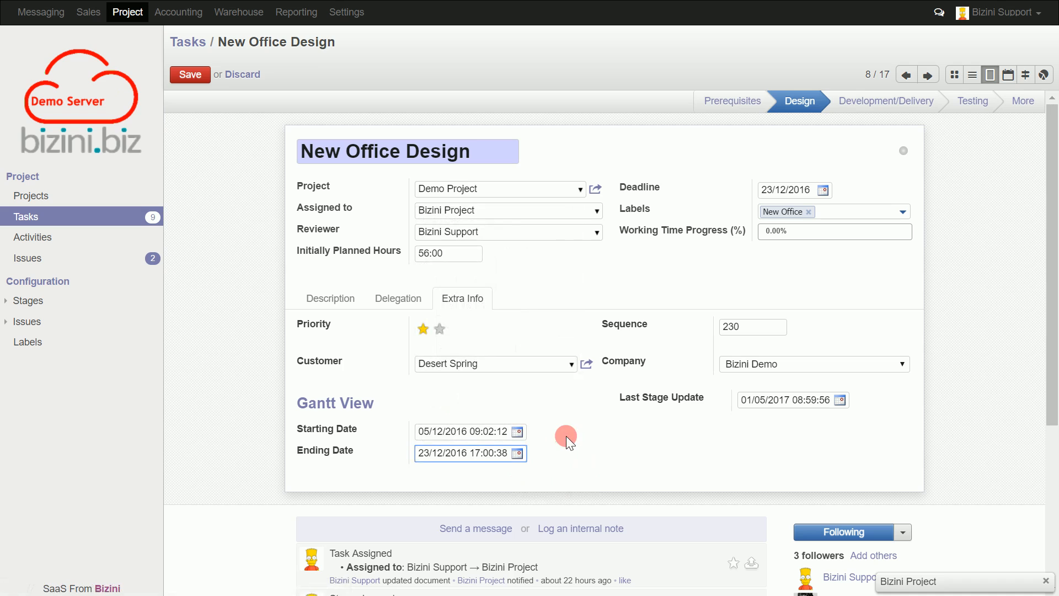
{"action": "left_click", "coordinate": [191, 76]}
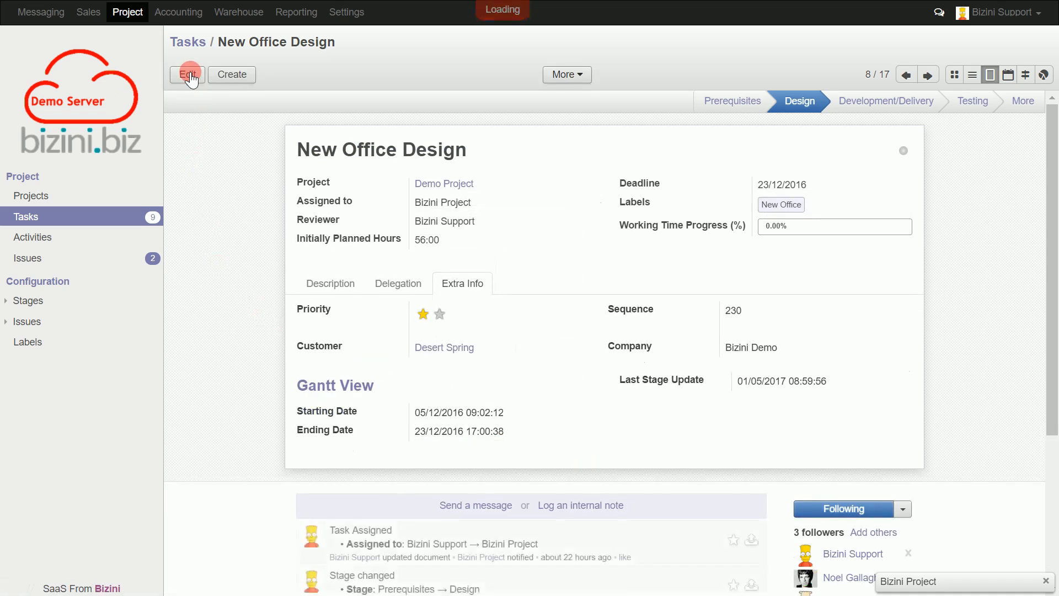
Step: Check the New Office Design task's followers and the notification types available for following it
{"action": "scroll", "coordinate": [227, 192], "scroll_direction": "down", "scroll_amount": 4}
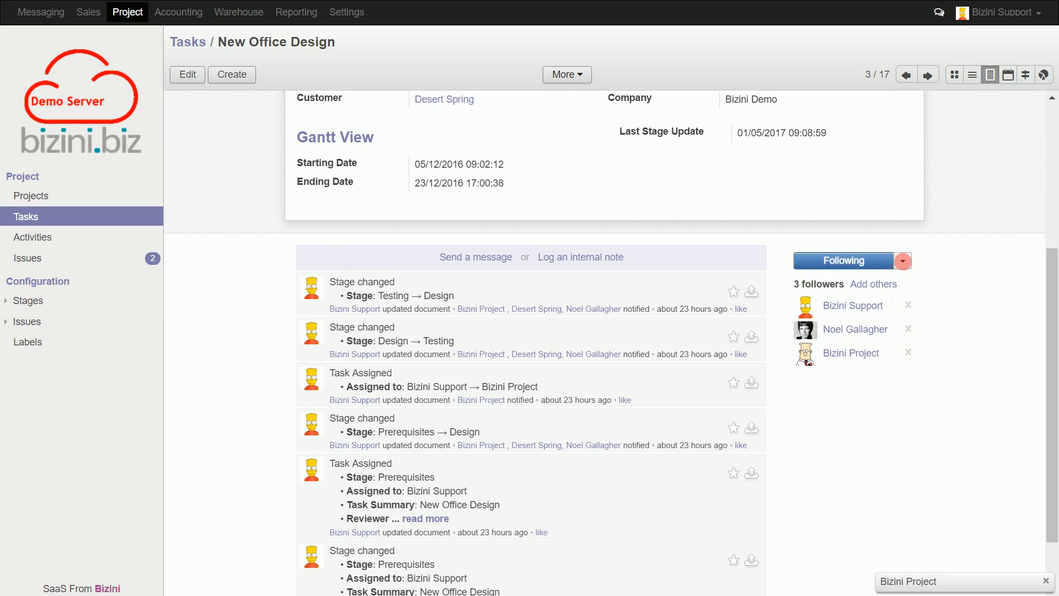
{"action": "left_click", "coordinate": [903, 264]}
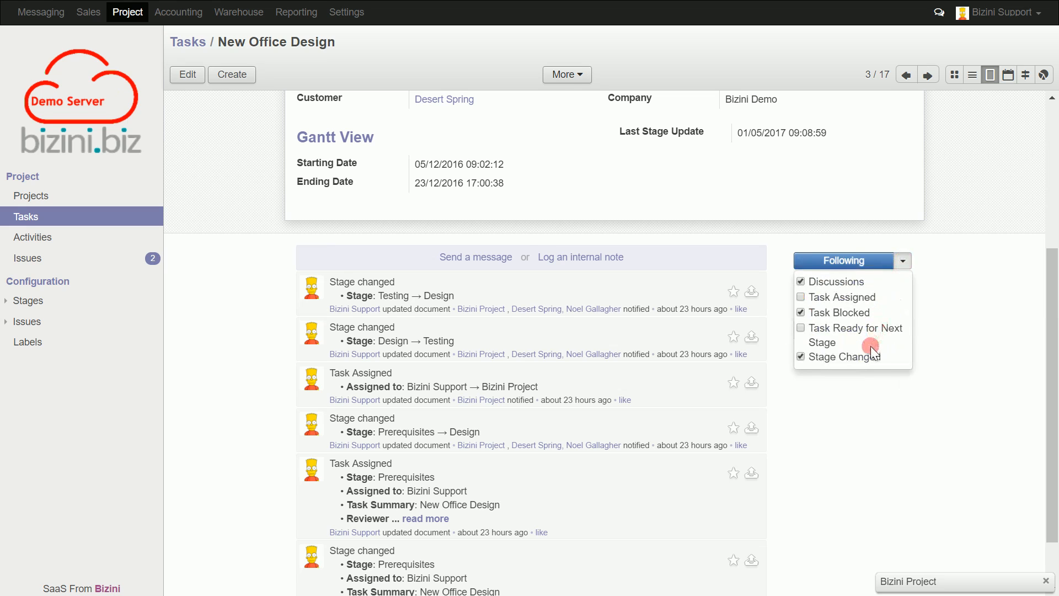
{"action": "left_click", "coordinate": [866, 429]}
{"action": "scroll", "coordinate": [858, 466], "scroll_direction": "up", "scroll_amount": 5}
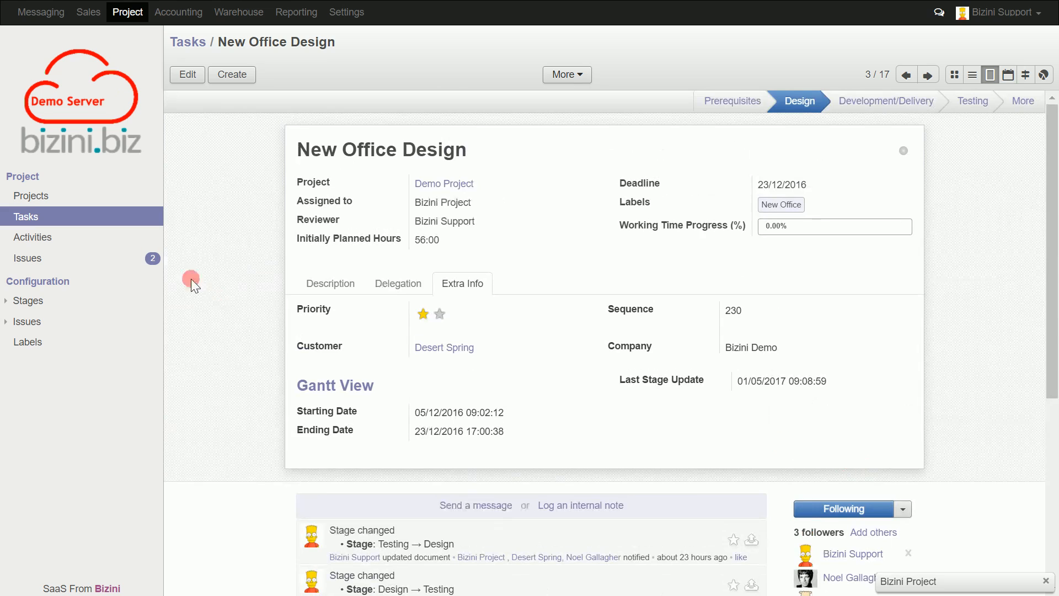
Step: Open the New Office Design task from Demo Project's task board and check its activities and work summary
{"action": "left_click", "coordinate": [29, 196]}
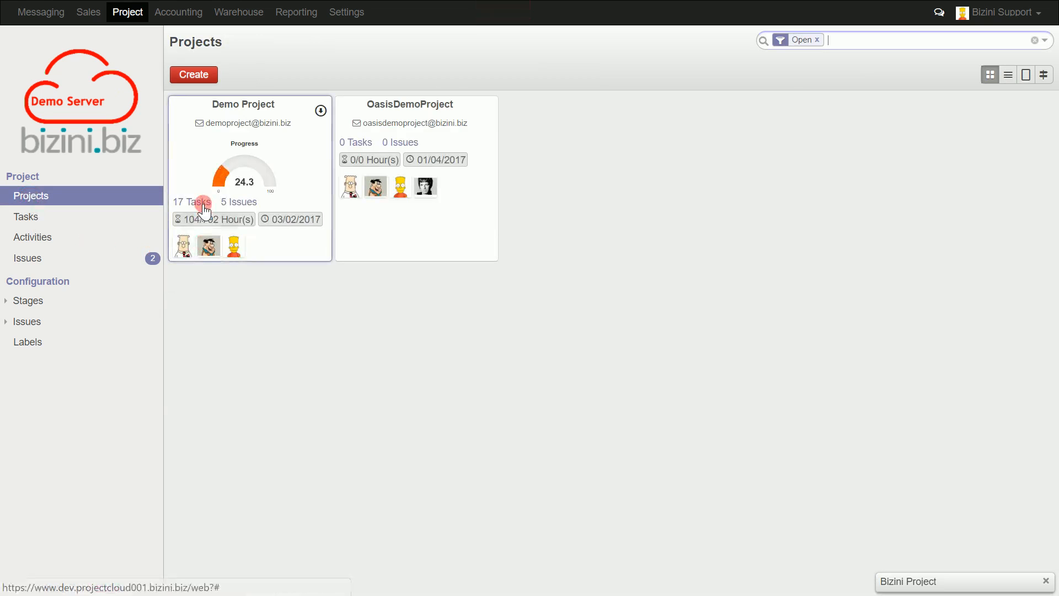
{"action": "left_click", "coordinate": [203, 203]}
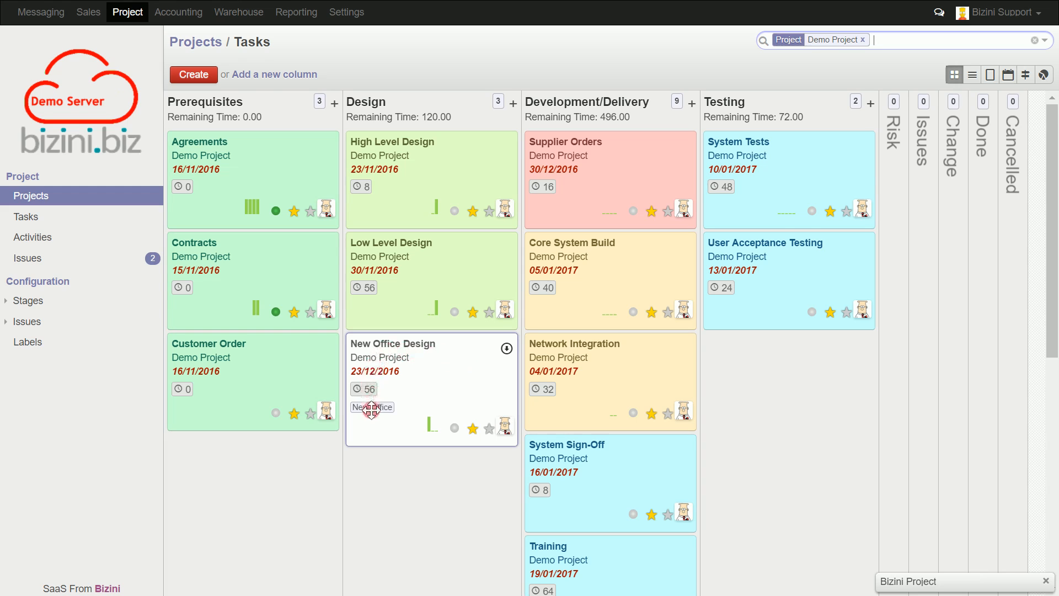
{"action": "left_click", "coordinate": [453, 392]}
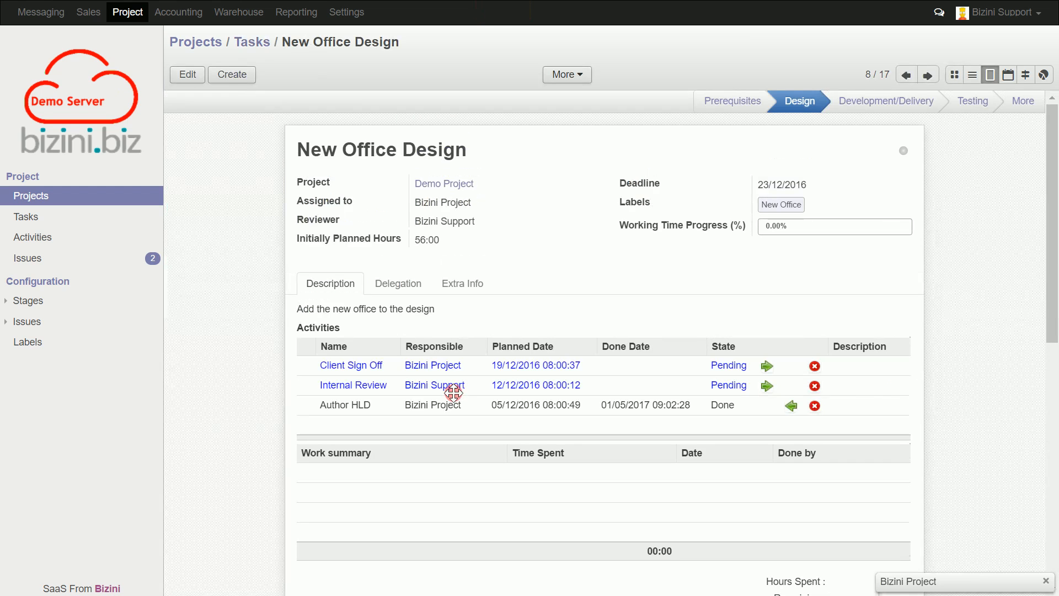
{"action": "scroll", "coordinate": [454, 393], "scroll_direction": "down", "scroll_amount": 2}
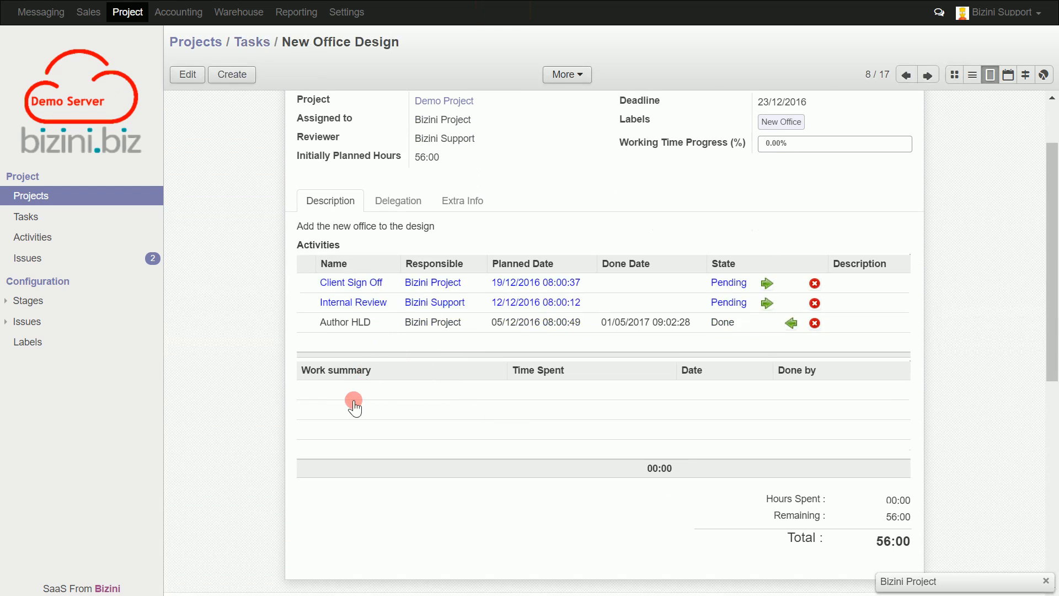
Step: Log an Author HLD work entry of 32:00 hours done by Bizini Project on the task and save it
{"action": "left_click", "coordinate": [188, 75]}
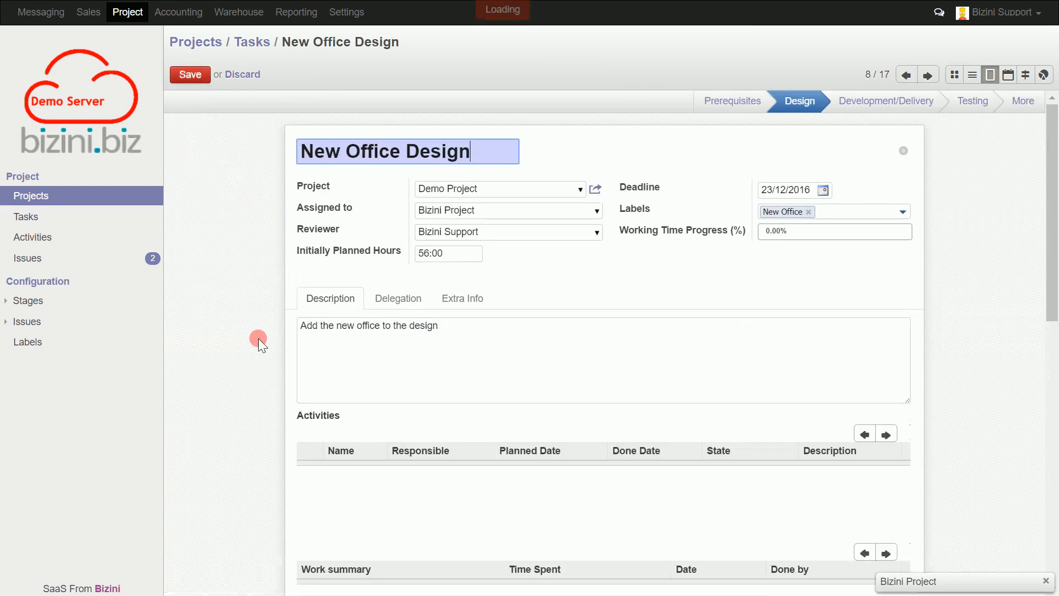
{"action": "scroll", "coordinate": [371, 524], "scroll_direction": "down", "scroll_amount": 4}
{"action": "left_click", "coordinate": [322, 403]}
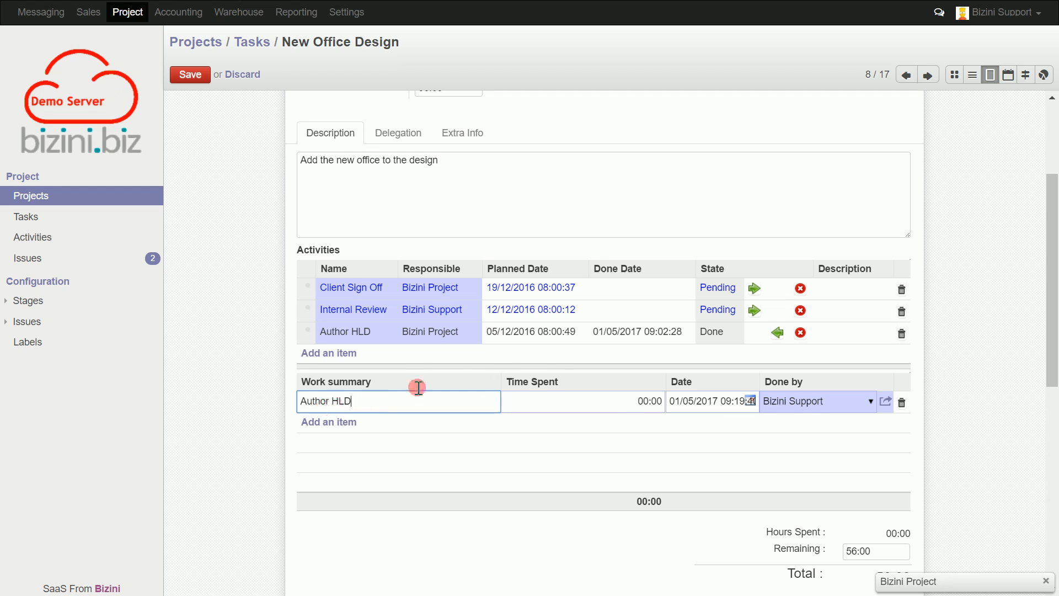
{"action": "left_click", "coordinate": [648, 401]}
{"action": "double_click", "coordinate": [639, 402]}
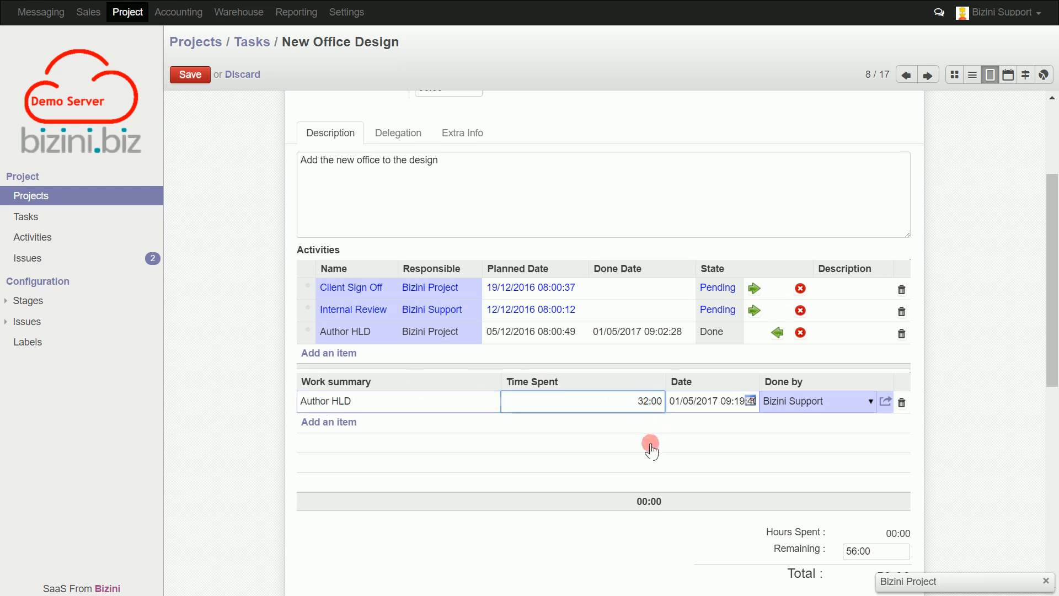
{"action": "left_click", "coordinate": [869, 402]}
{"action": "left_click", "coordinate": [843, 441]}
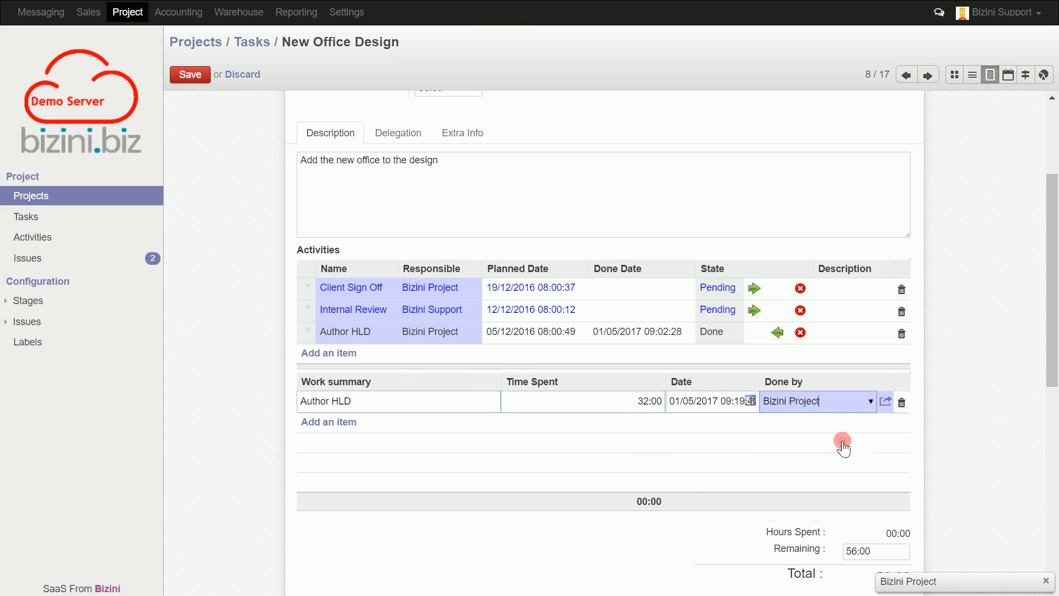
{"action": "left_click", "coordinate": [198, 78]}
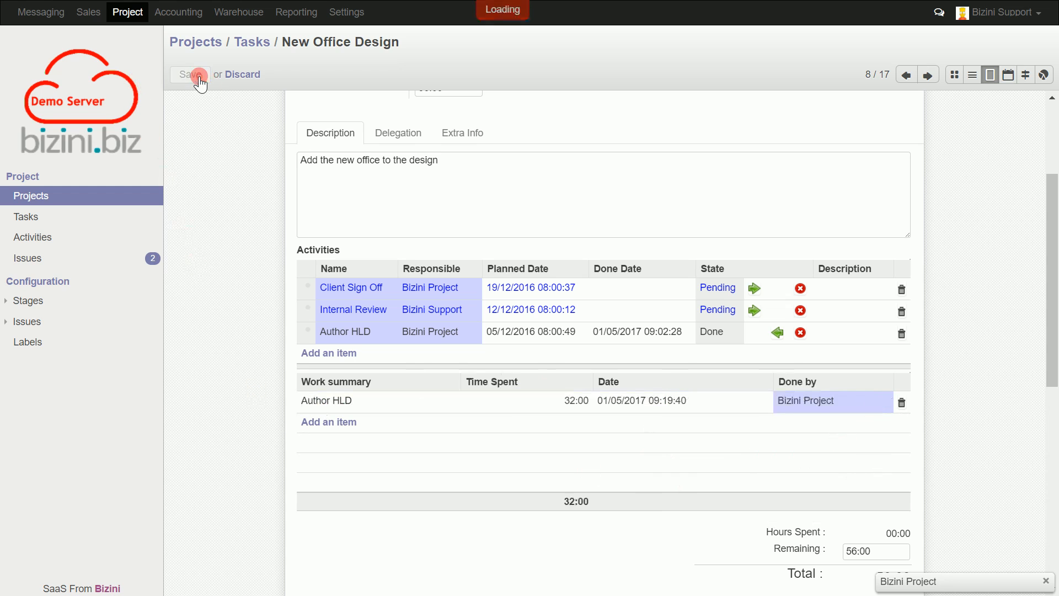
Step: Check the task's hours spent, remaining hours and working time progress
{"action": "scroll", "coordinate": [502, 391], "scroll_direction": "down", "scroll_amount": 2}
{"action": "scroll", "coordinate": [501, 392], "scroll_direction": "down", "scroll_amount": 3}
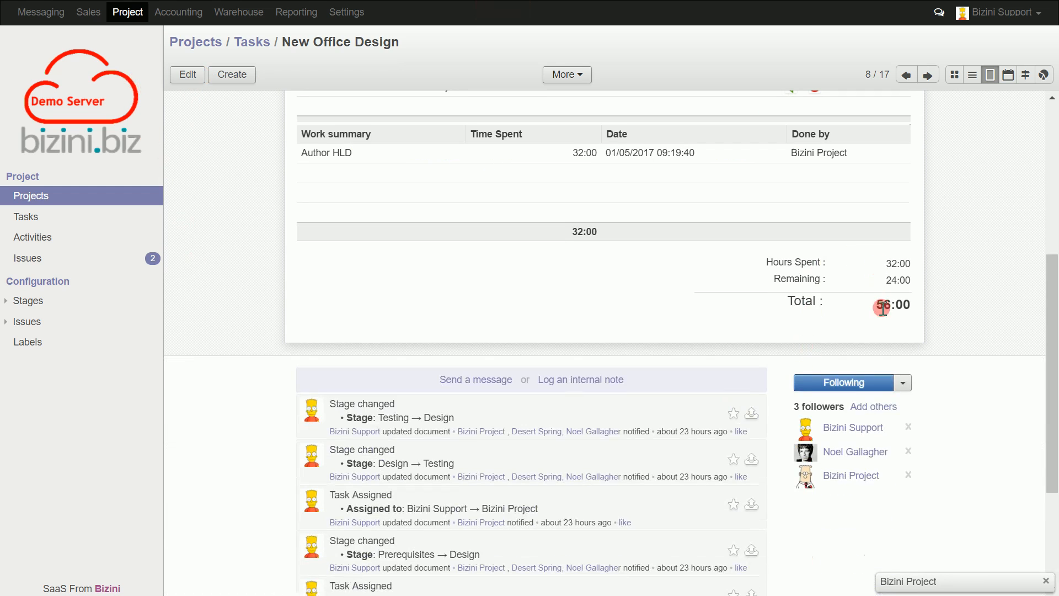
{"action": "scroll", "coordinate": [570, 312], "scroll_direction": "up", "scroll_amount": 6}
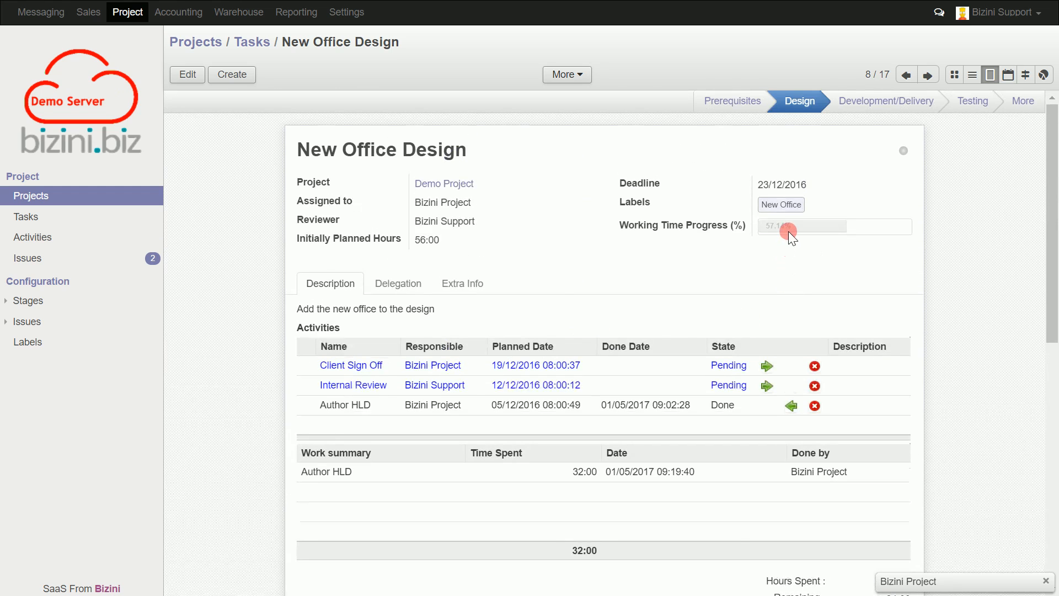
Step: Reopen Demo Project's task board and check the remaining hours on the New Office Design card
{"action": "left_click", "coordinate": [37, 196]}
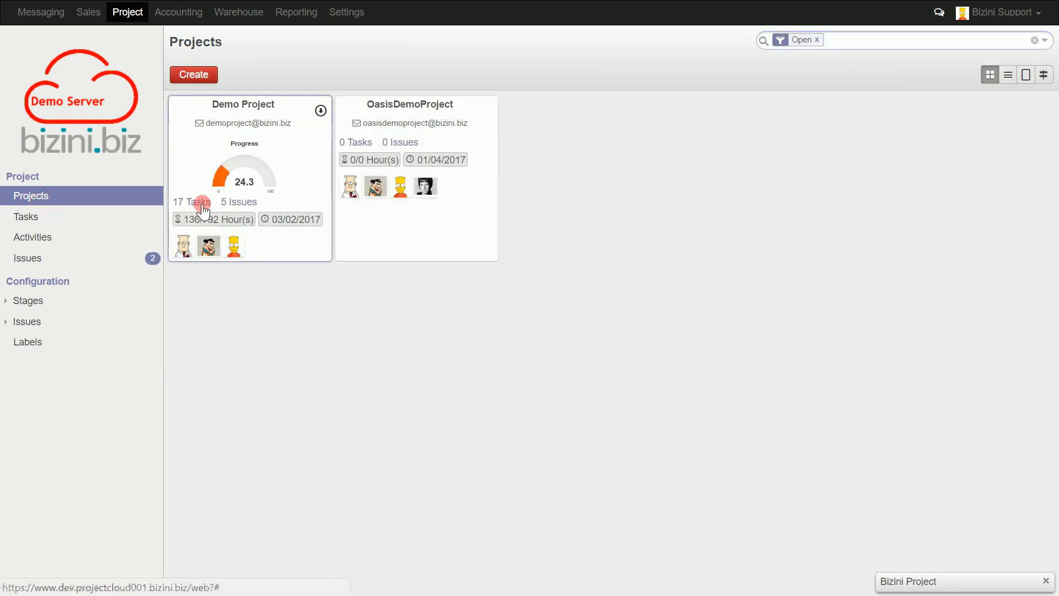
{"action": "left_click", "coordinate": [202, 205]}
{"action": "scroll", "coordinate": [318, 327], "scroll_direction": "down", "scroll_amount": 2}
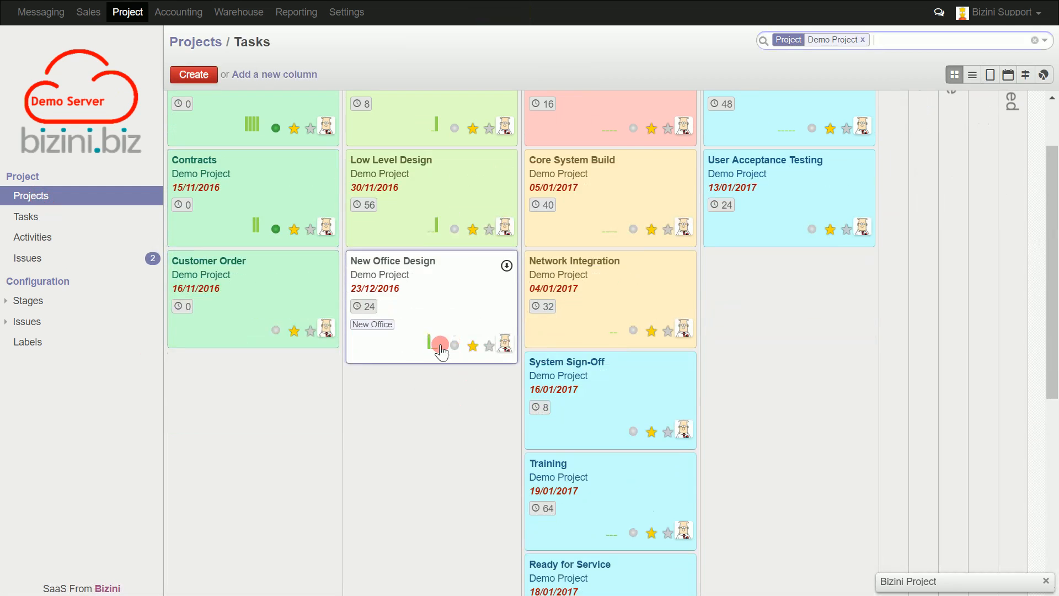
Step: View Demo Project's tasks as a list and as a Gantt chart to check New Office Design's dates and progress
{"action": "left_click", "coordinate": [972, 76]}
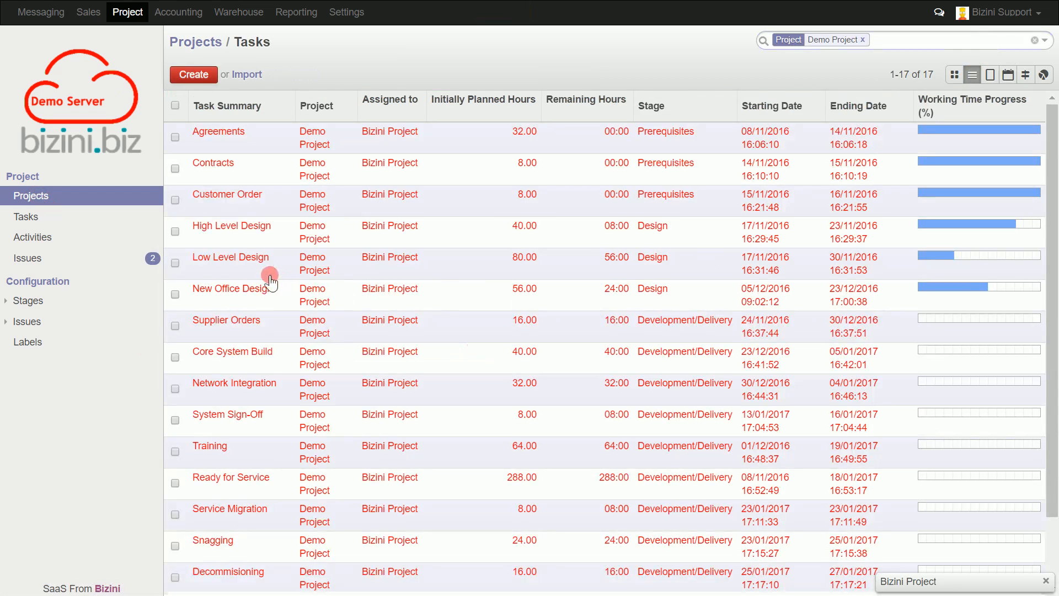
{"action": "scroll", "coordinate": [261, 271], "scroll_direction": "down", "scroll_amount": 3}
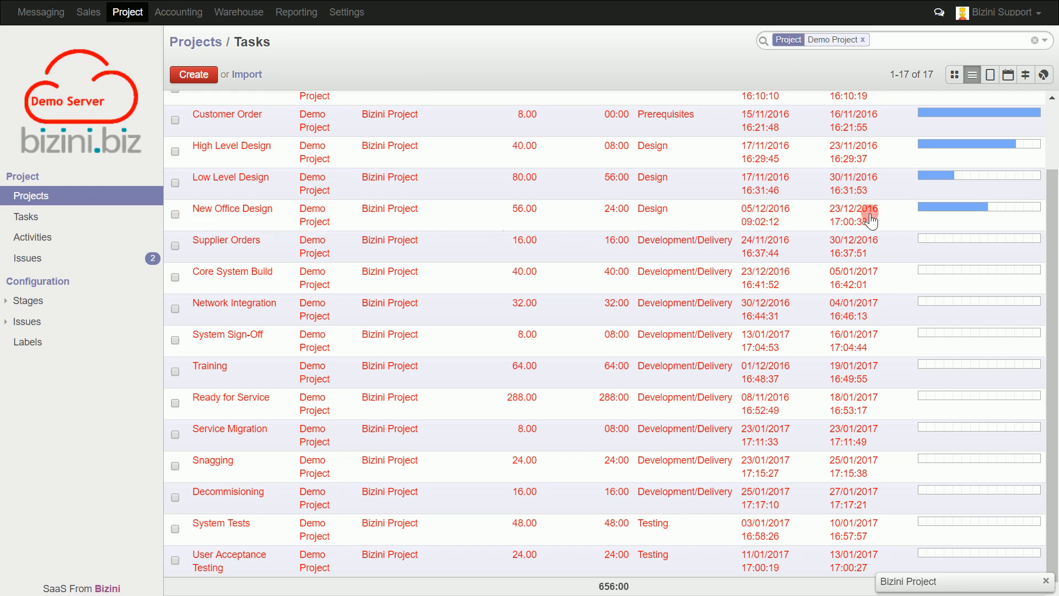
{"action": "left_click", "coordinate": [1027, 77]}
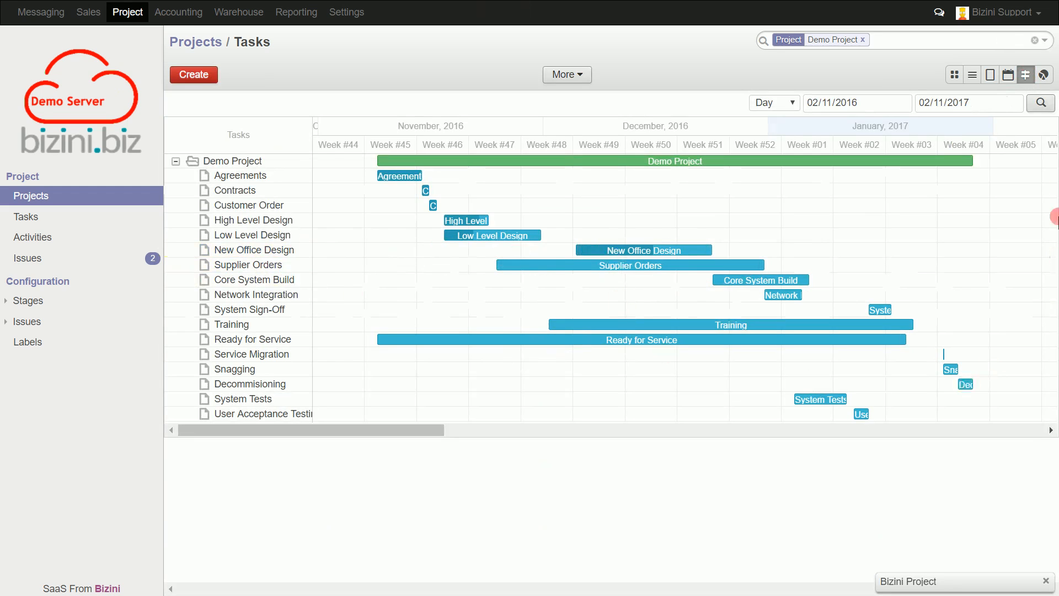
Step: Show Demo Project's tasks in the calendar for December 2016 and find New Office Design's deadline
{"action": "left_click", "coordinate": [1009, 79]}
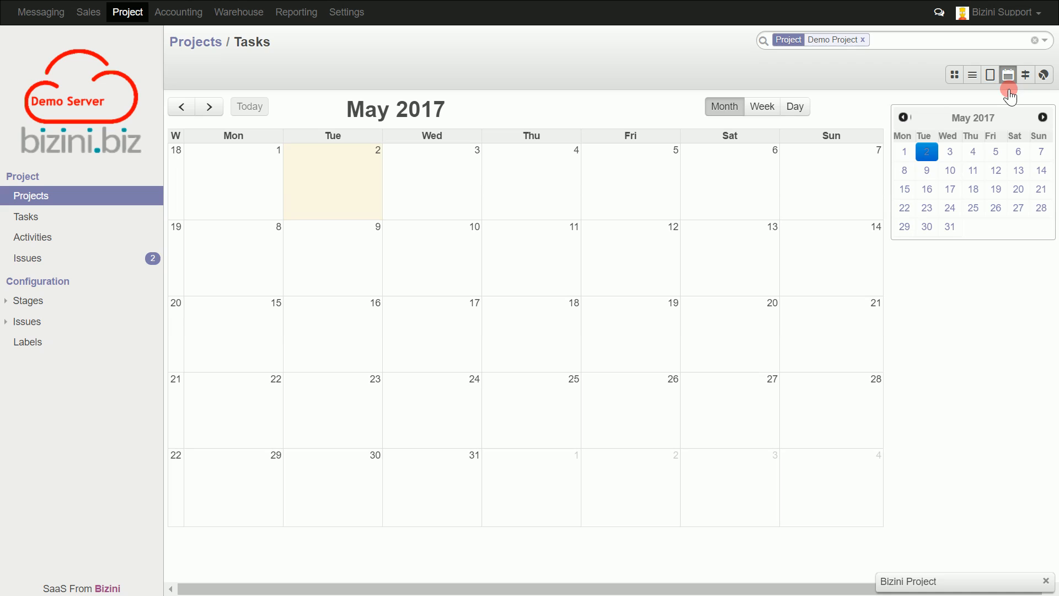
{"action": "left_click", "coordinate": [176, 107]}
{"action": "left_click", "coordinate": [176, 107]}
{"action": "left_click", "coordinate": [177, 107]}
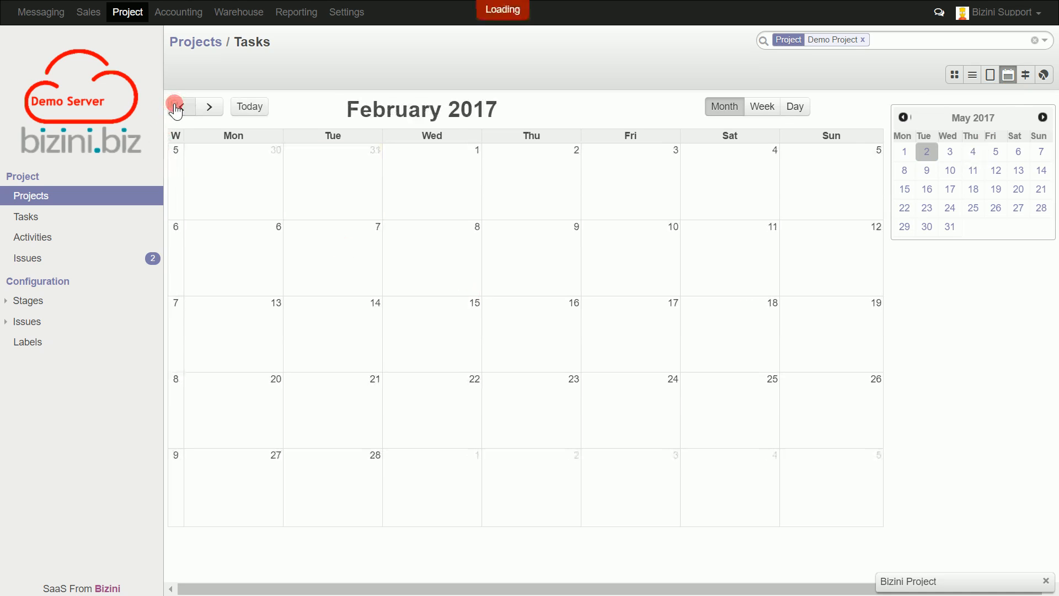
{"action": "left_click", "coordinate": [176, 108]}
{"action": "left_click", "coordinate": [177, 107]}
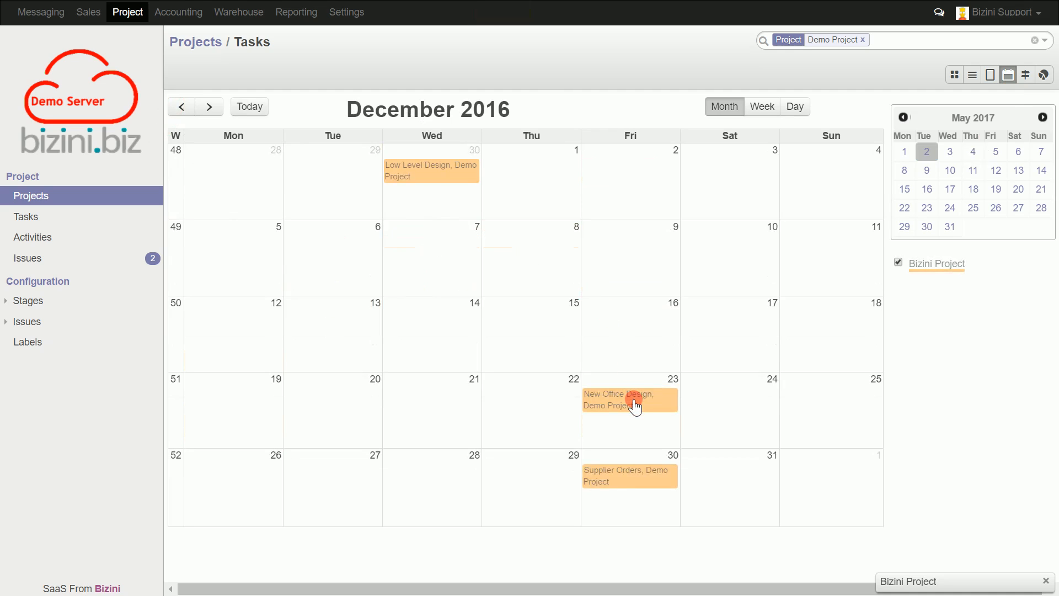
Step: On the board of all tasks, move New Office Design to the Testing stage and back to Design
{"action": "left_click", "coordinate": [25, 217]}
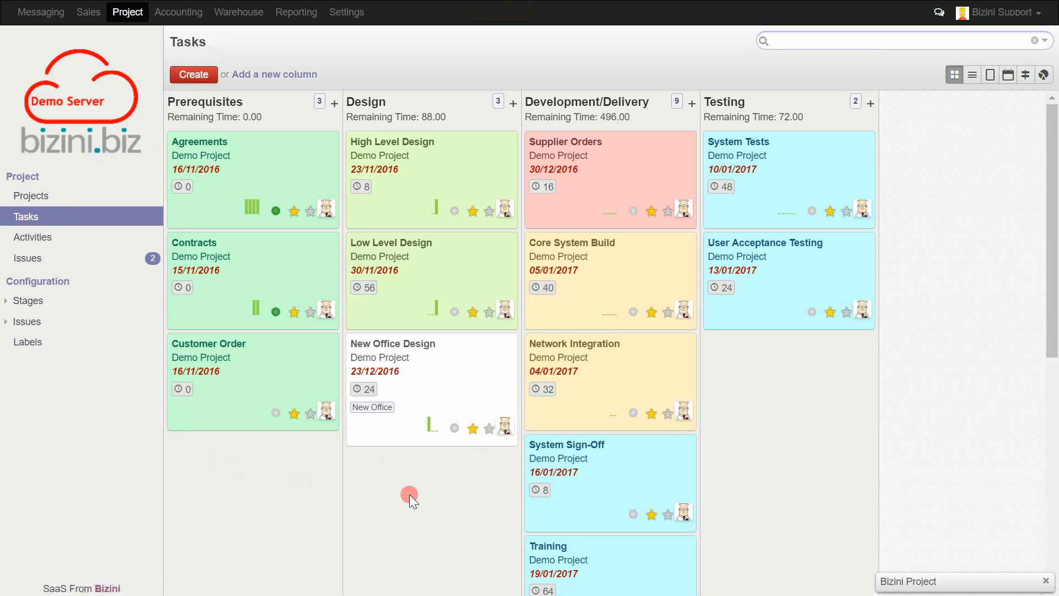
{"action": "scroll", "coordinate": [411, 494], "scroll_direction": "down", "scroll_amount": 3}
{"action": "left_click_drag", "start_coordinate": [387, 310], "coordinate": [820, 428]}
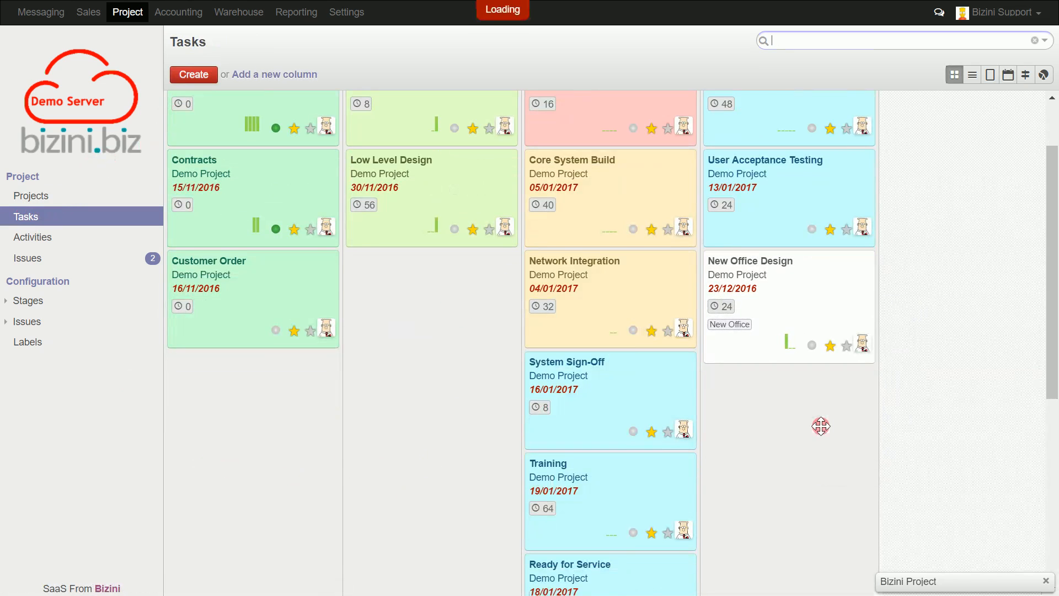
{"action": "left_click_drag", "start_coordinate": [825, 279], "coordinate": [455, 350]}
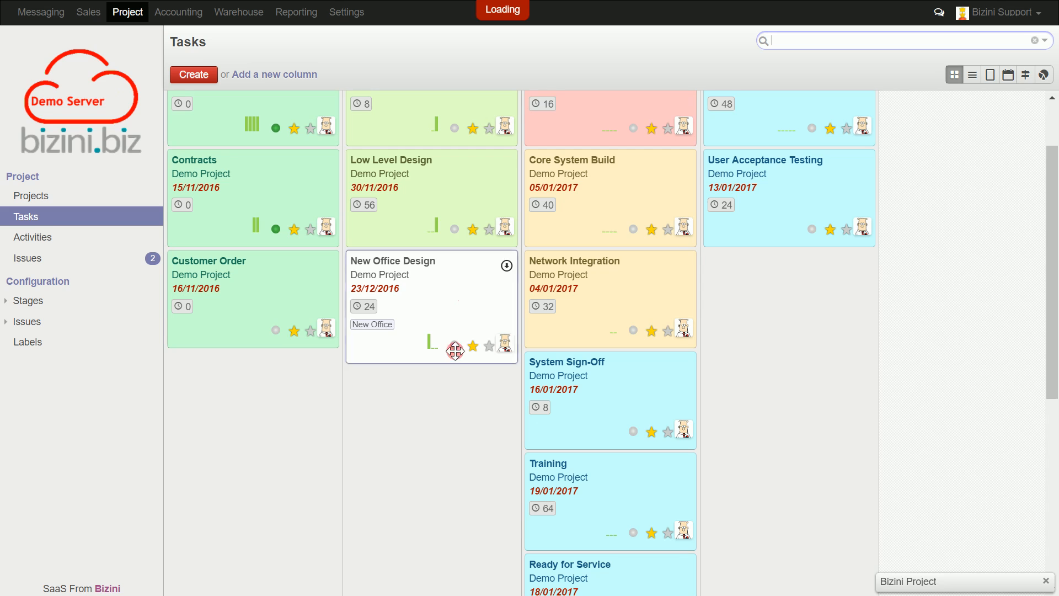
Step: Change the New Office Design card's colour to pink on the task board
{"action": "left_click", "coordinate": [507, 267]}
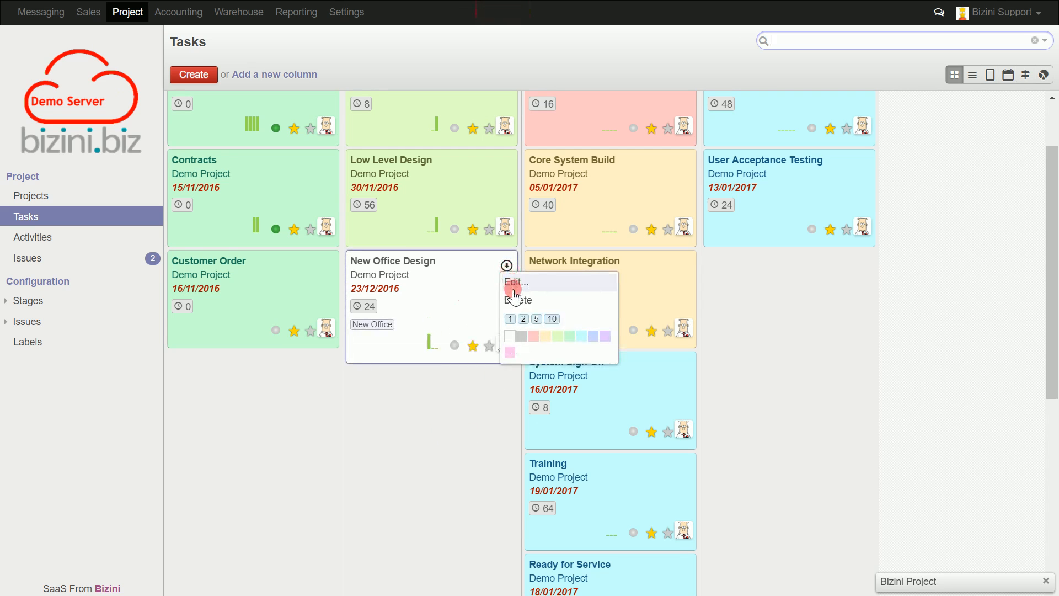
{"action": "left_click", "coordinate": [520, 337]}
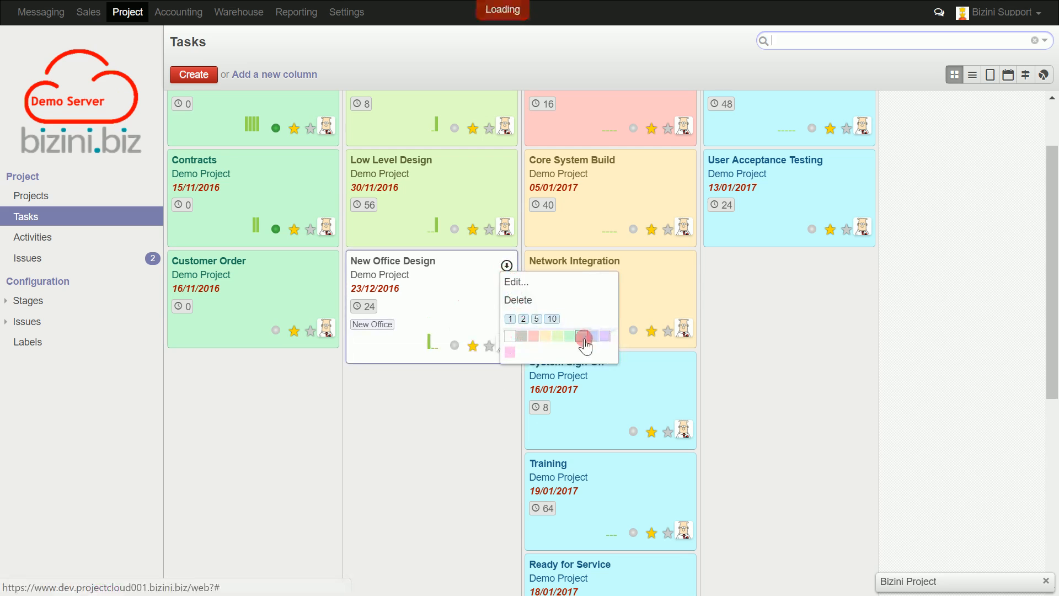
{"action": "left_click", "coordinate": [508, 352]}
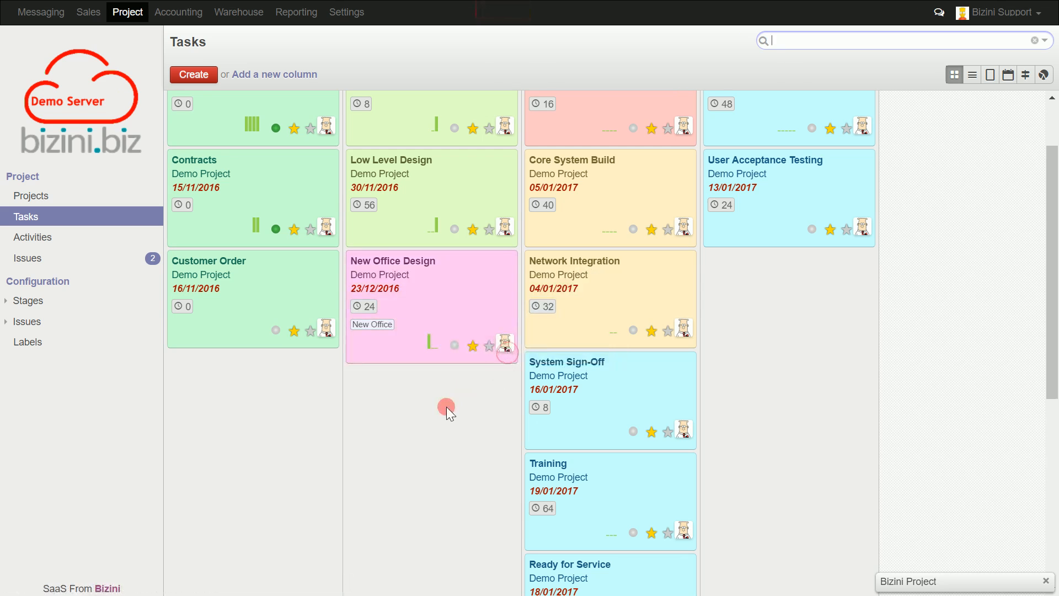
Step: Open the New Office Design task for editing from its card, review its activities and work entries, and save it
{"action": "left_click", "coordinate": [507, 266]}
{"action": "left_click", "coordinate": [510, 282]}
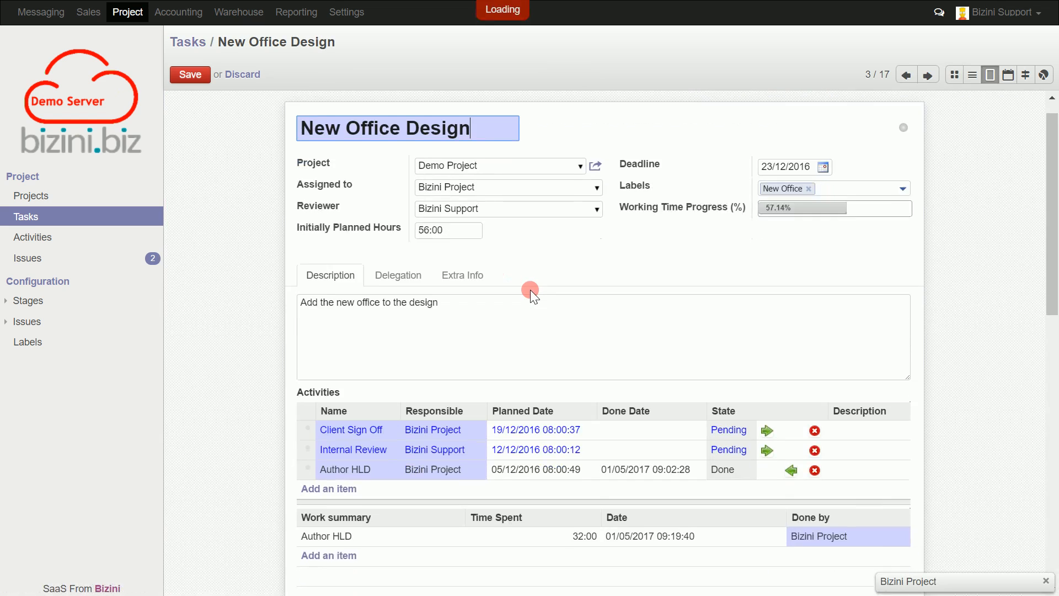
{"action": "scroll", "coordinate": [531, 289], "scroll_direction": "down", "scroll_amount": 5}
{"action": "scroll", "coordinate": [530, 292], "scroll_direction": "up", "scroll_amount": 5}
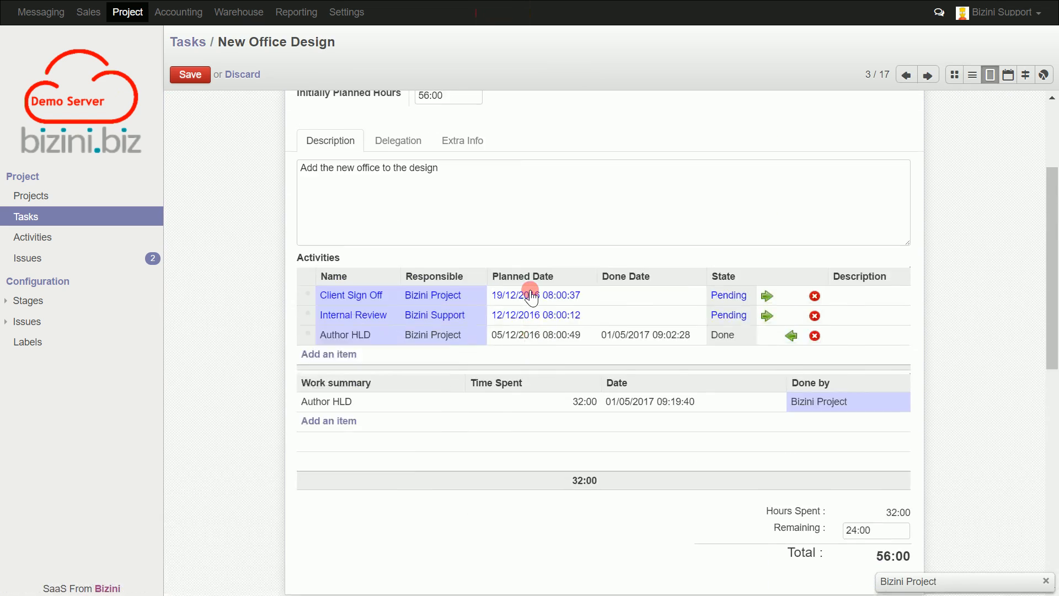
{"action": "left_click", "coordinate": [190, 76]}
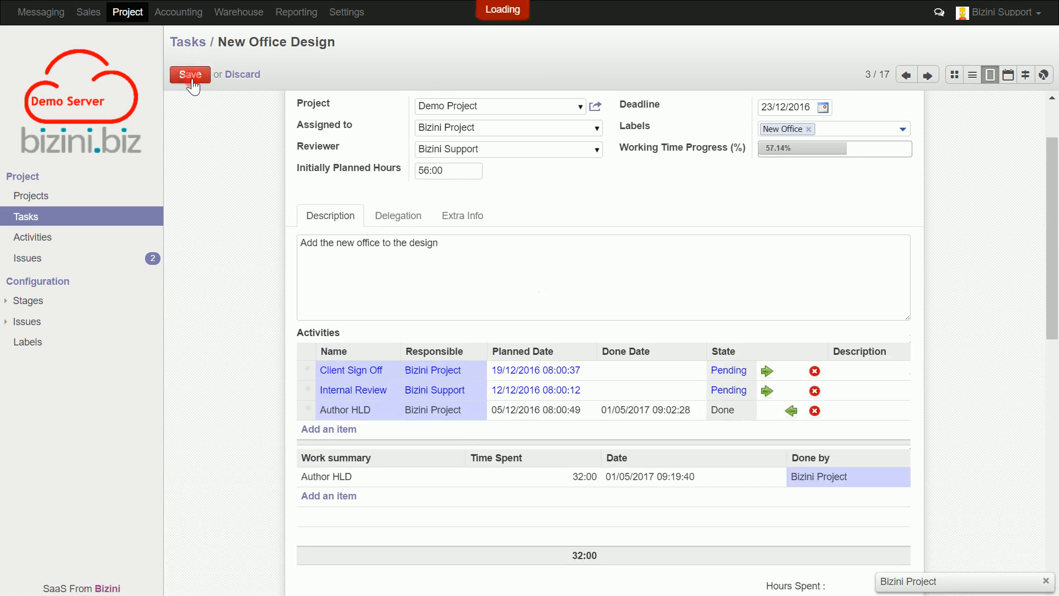